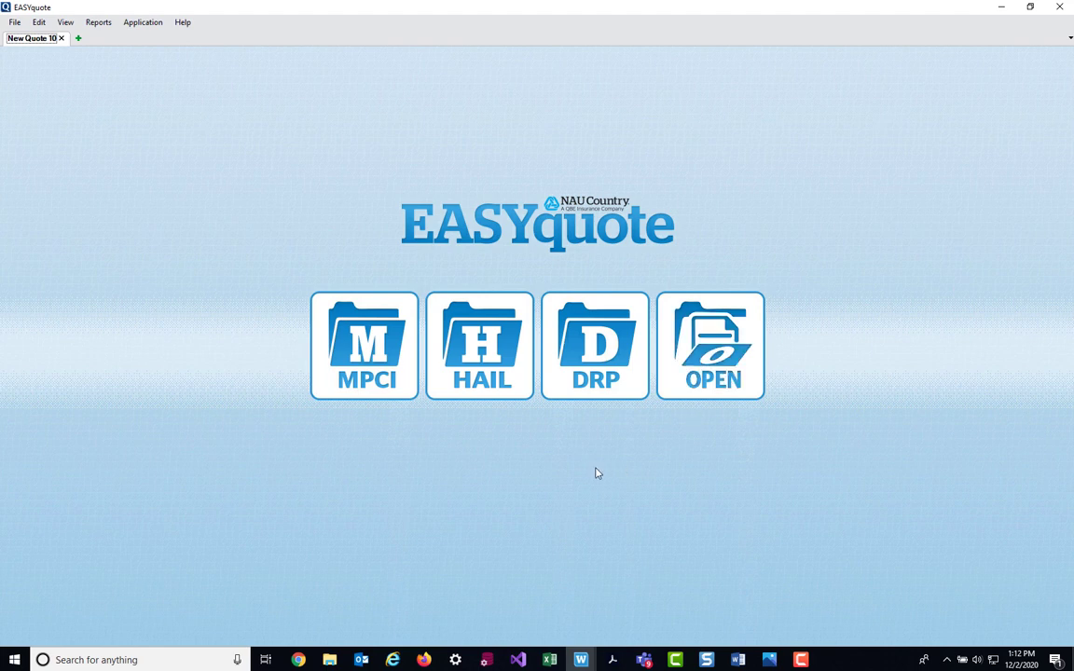
Start a new MPCI quote line with the state set to Indiana - 18 and the county to Johnson - 081
{"action": "left_click", "coordinate": [378, 352]}
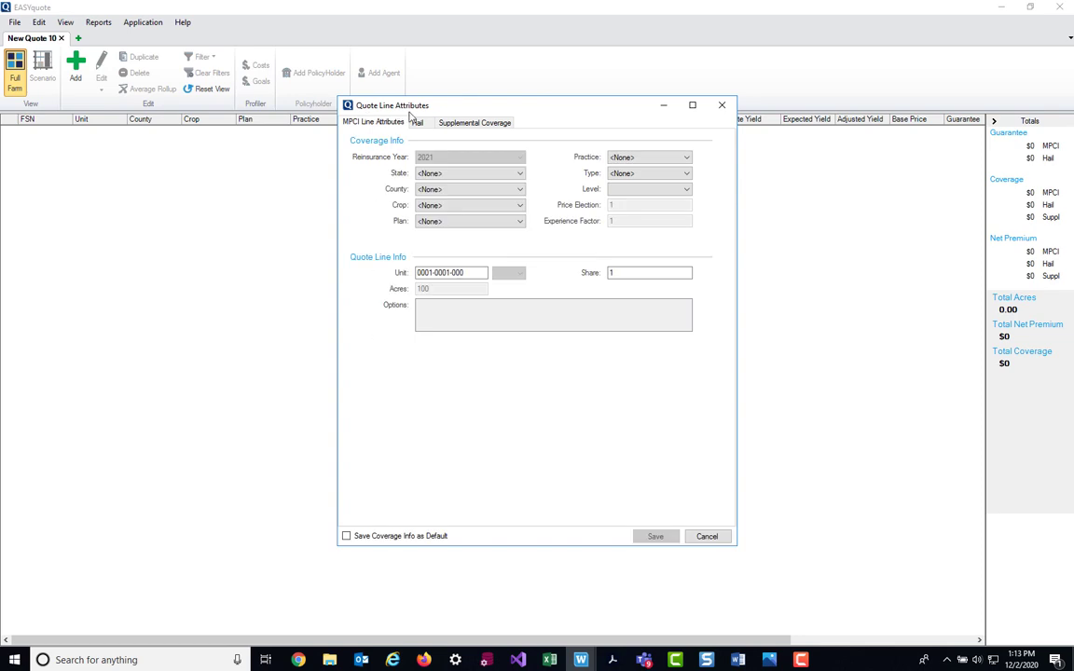
{"action": "left_click", "coordinate": [444, 175]}
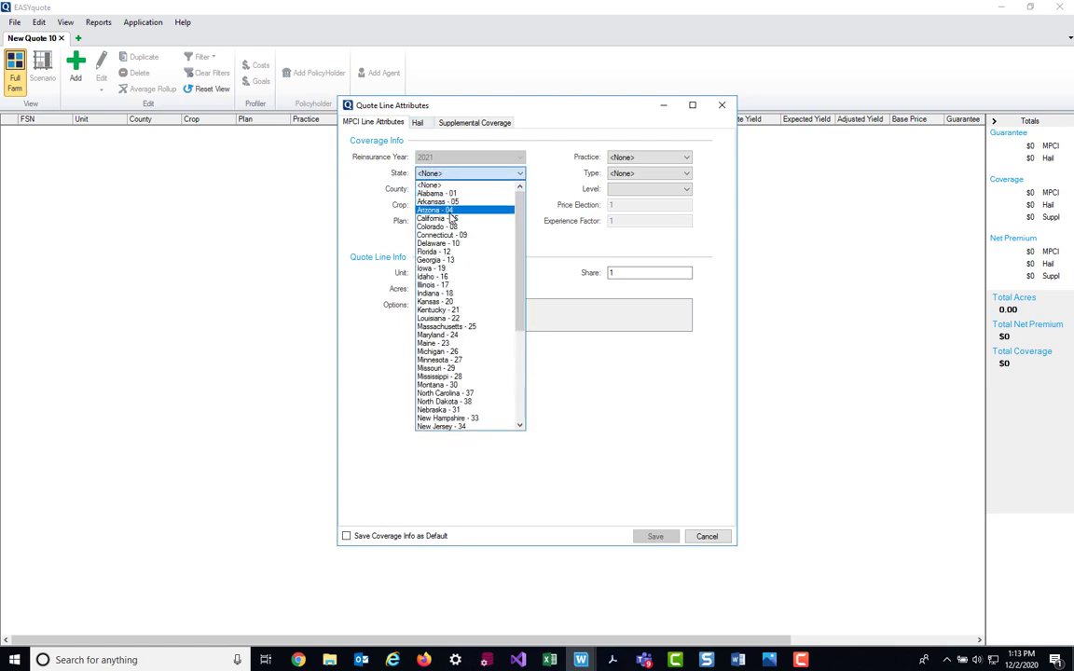
{"action": "left_click", "coordinate": [436, 293]}
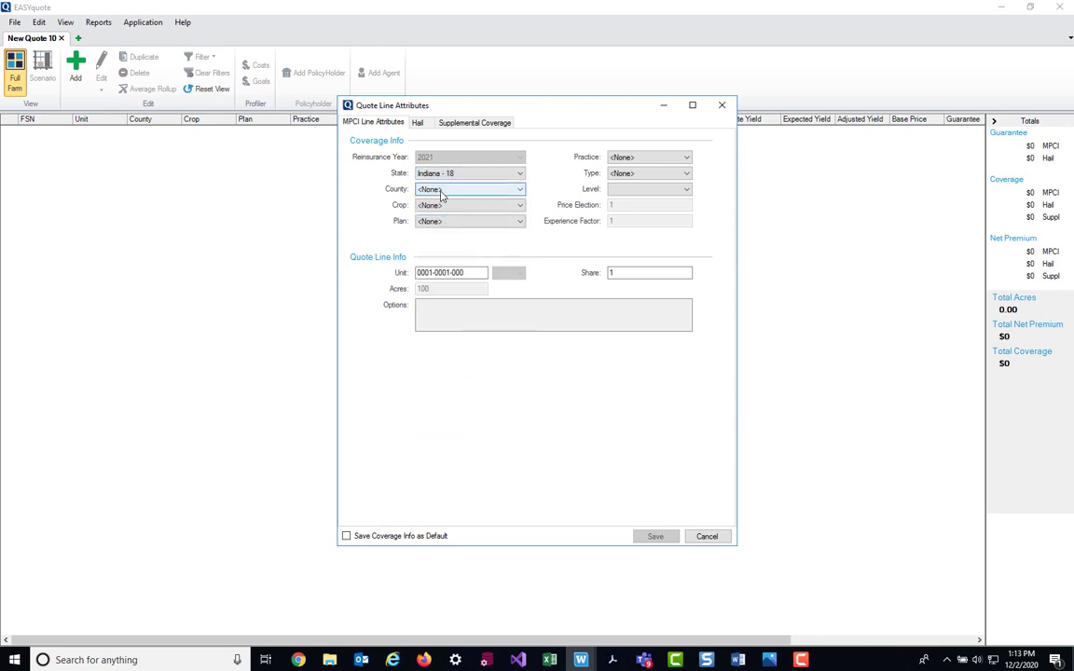
{"action": "left_click", "coordinate": [484, 189]}
{"action": "scroll", "coordinate": [471, 406], "scroll_direction": "down", "scroll_amount": 1}
{"action": "scroll", "coordinate": [471, 407], "scroll_direction": "down", "scroll_amount": 3}
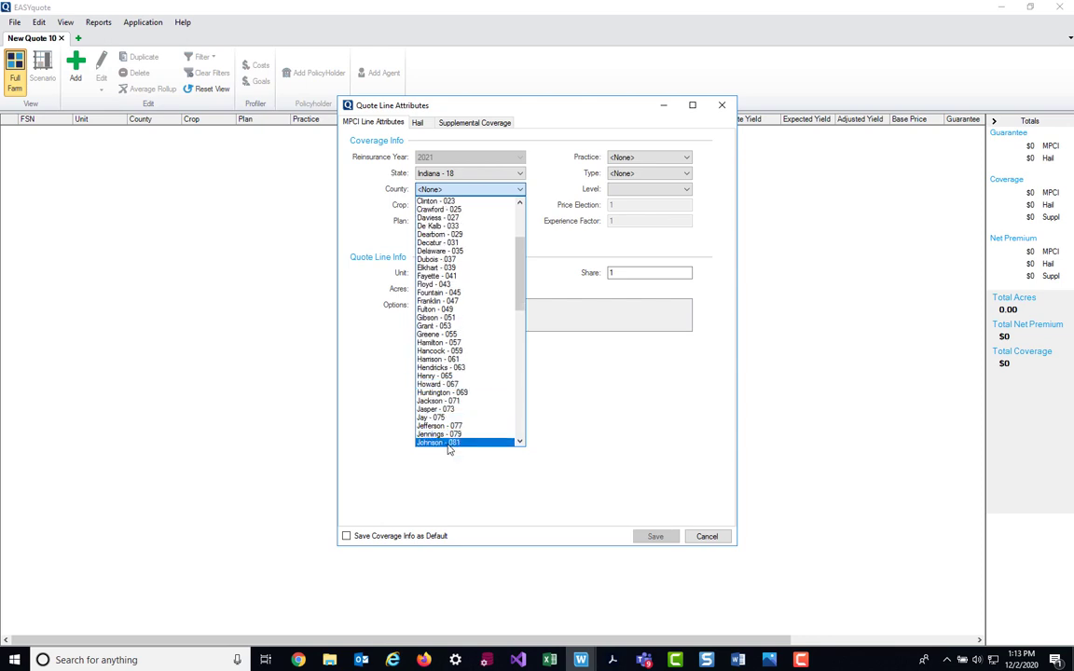
{"action": "left_click", "coordinate": [448, 442]}
{"action": "left_click", "coordinate": [401, 404]}
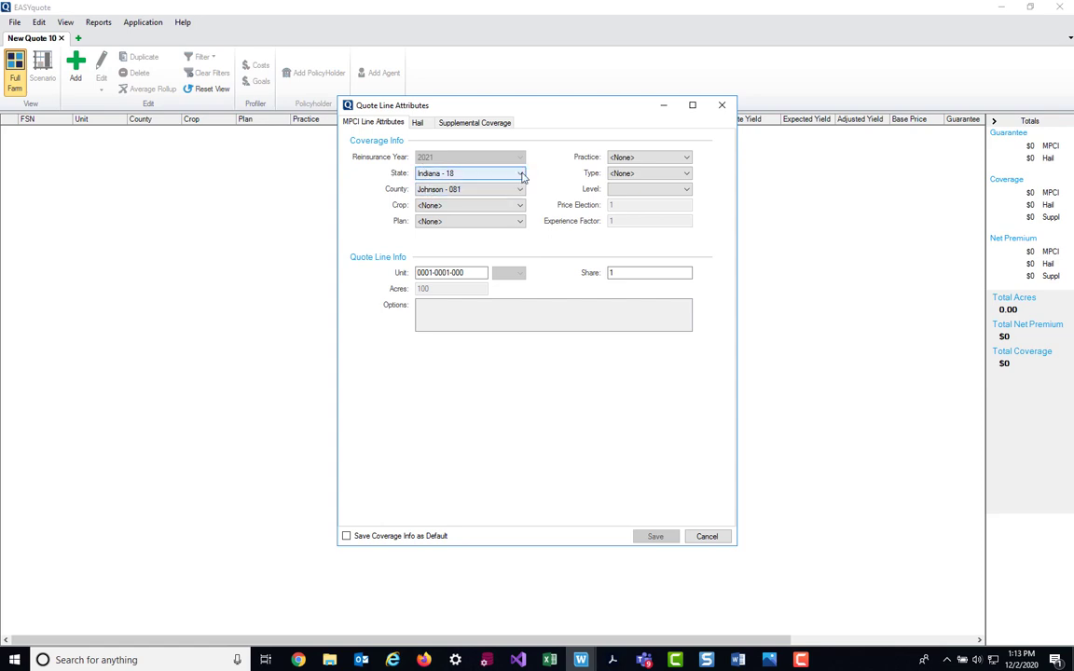
Set the quote line's crop to Corn - 0041 and its plan to Revenue Protection - 02
{"action": "left_click", "coordinate": [457, 209]}
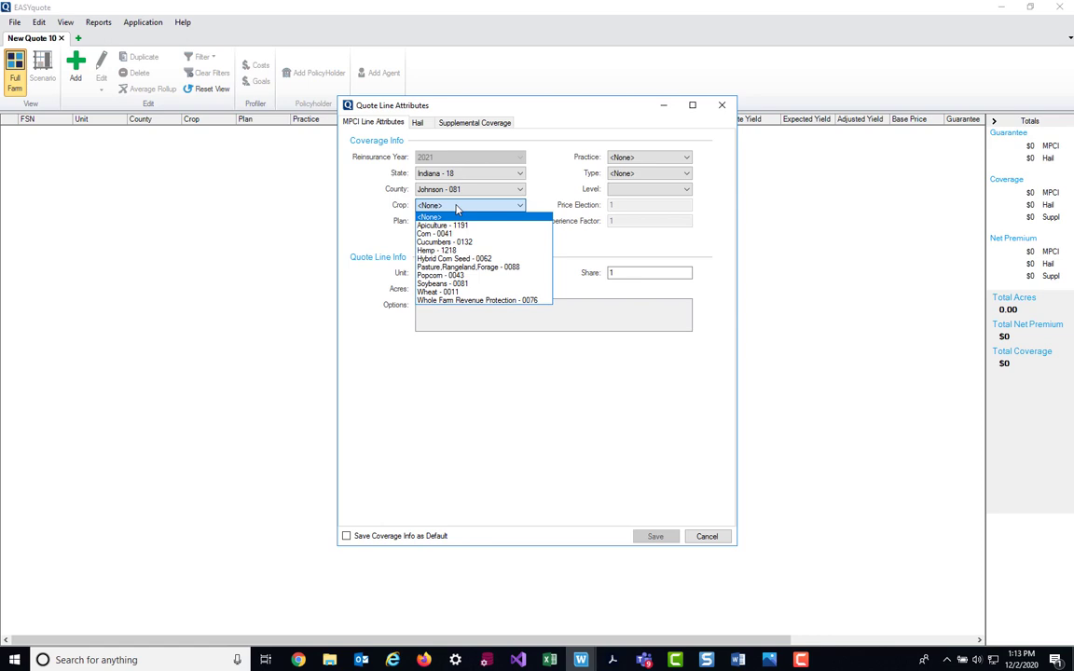
{"action": "key", "text": "c"}
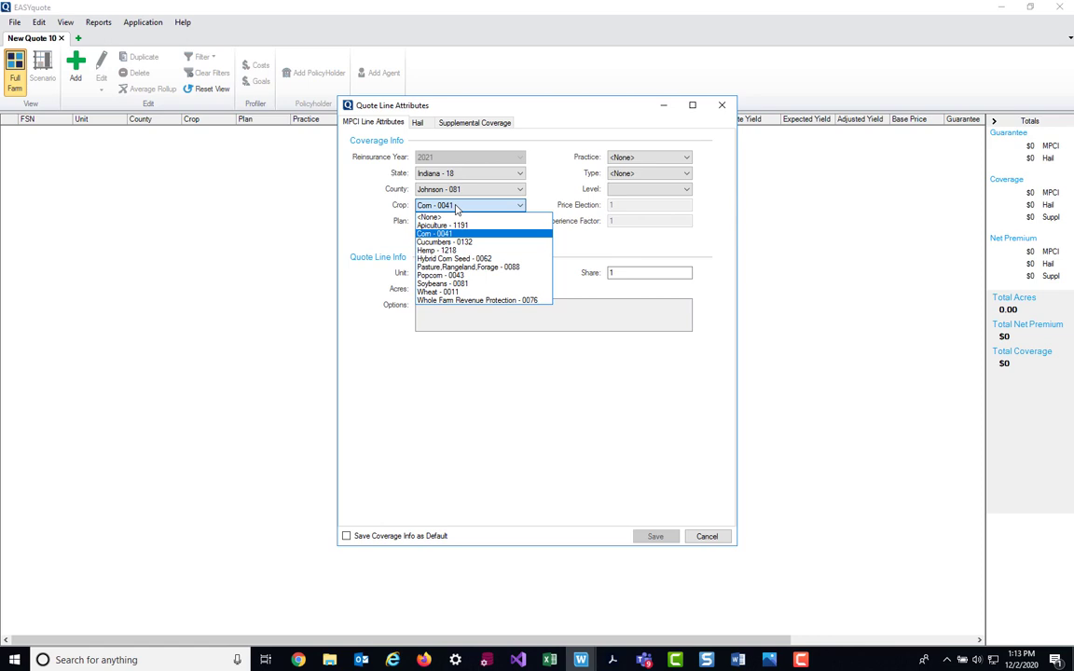
{"action": "left_click", "coordinate": [455, 208]}
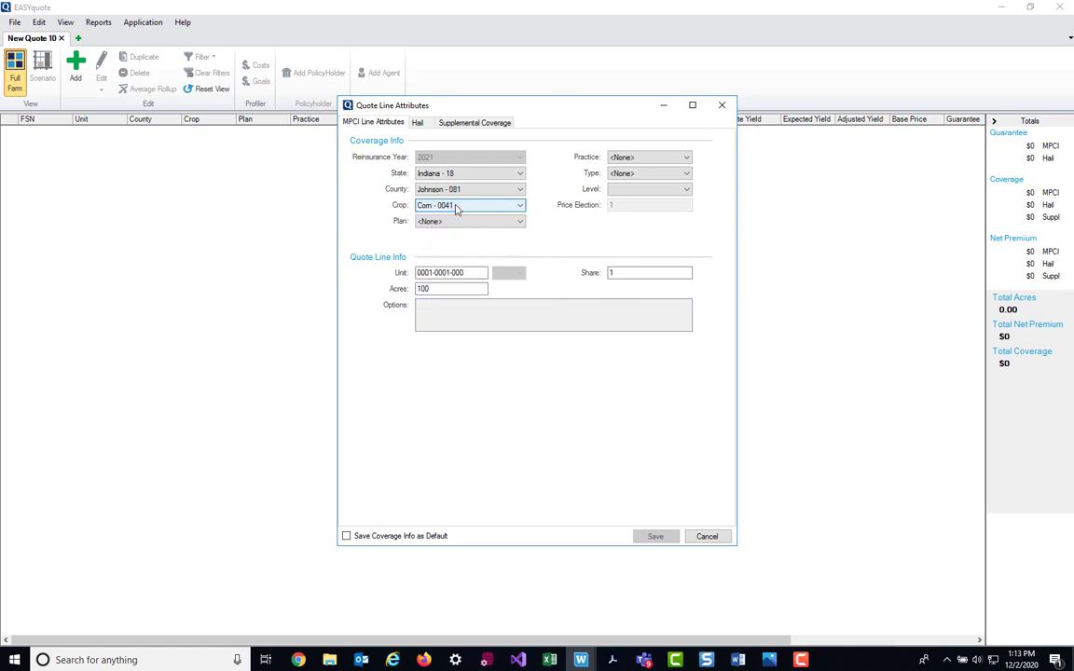
{"action": "left_click", "coordinate": [456, 222]}
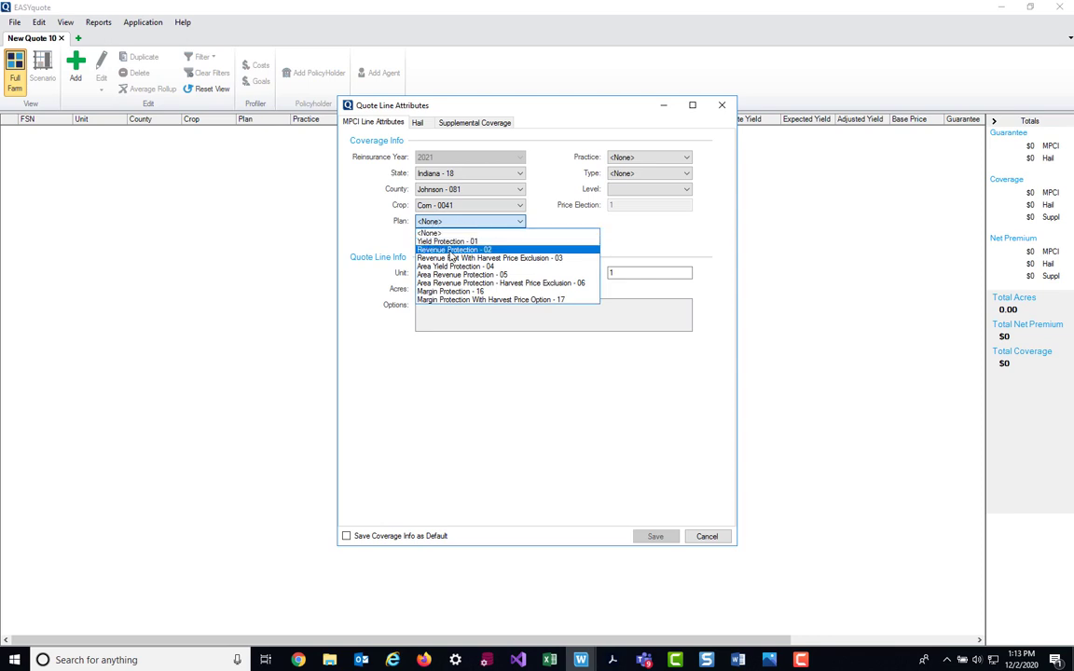
{"action": "left_click", "coordinate": [451, 250]}
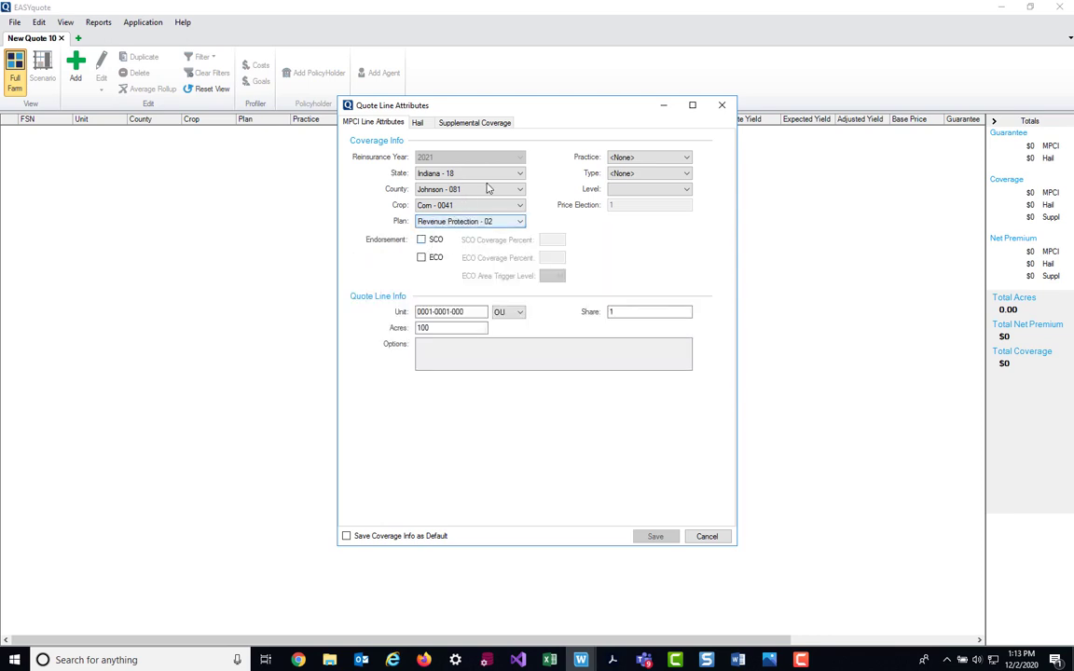
Set the practice to Non-Irrigated - 003 and the type to Grain - 016, keeping the coverage level at 85
{"action": "left_click", "coordinate": [622, 159]}
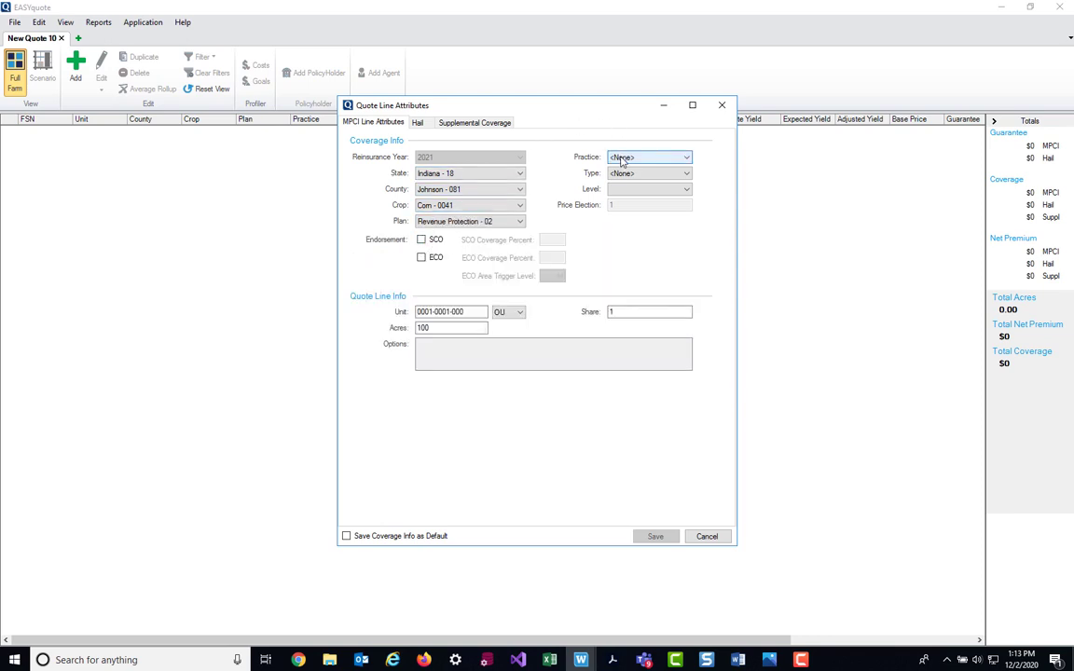
{"action": "left_click", "coordinate": [622, 158]}
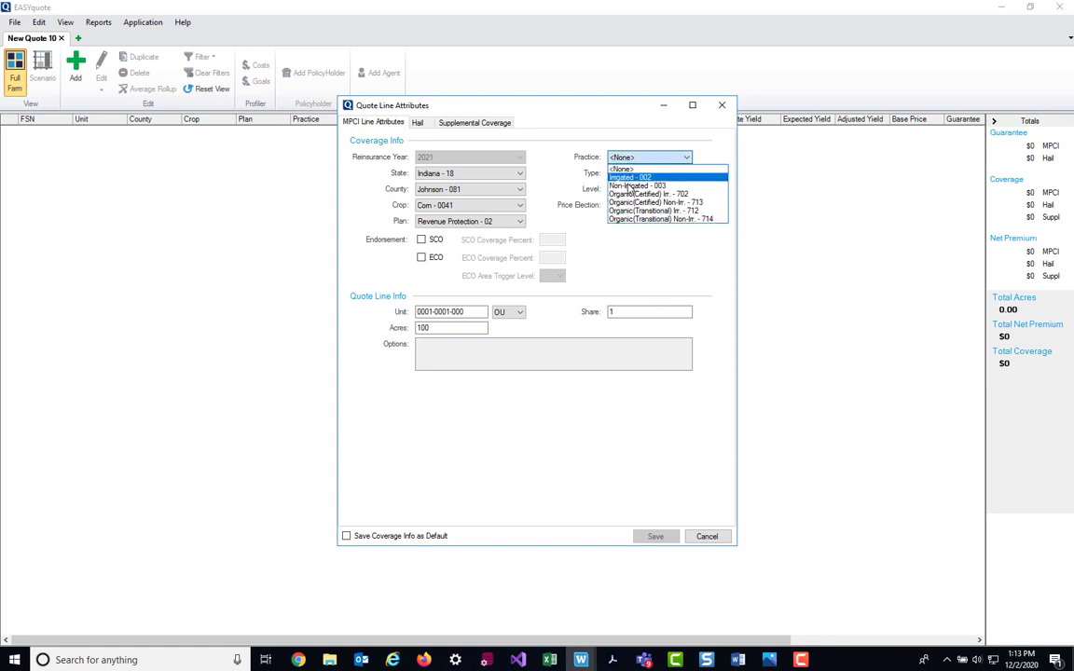
{"action": "left_click", "coordinate": [630, 187]}
{"action": "left_click", "coordinate": [628, 175]}
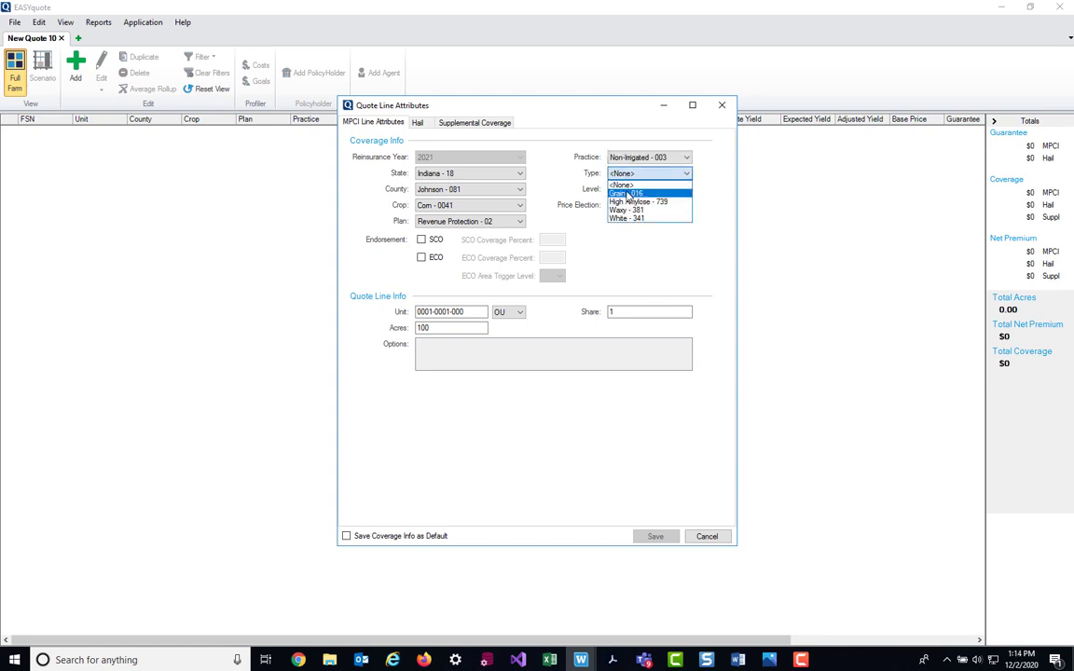
{"action": "left_click", "coordinate": [626, 194]}
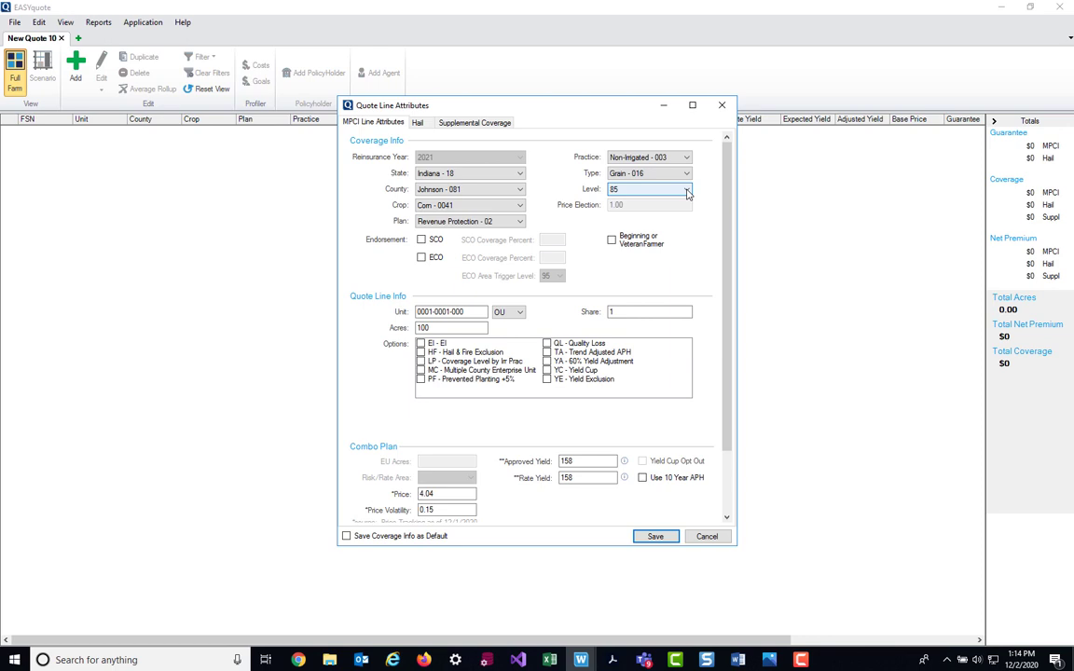
{"action": "left_click", "coordinate": [687, 190]}
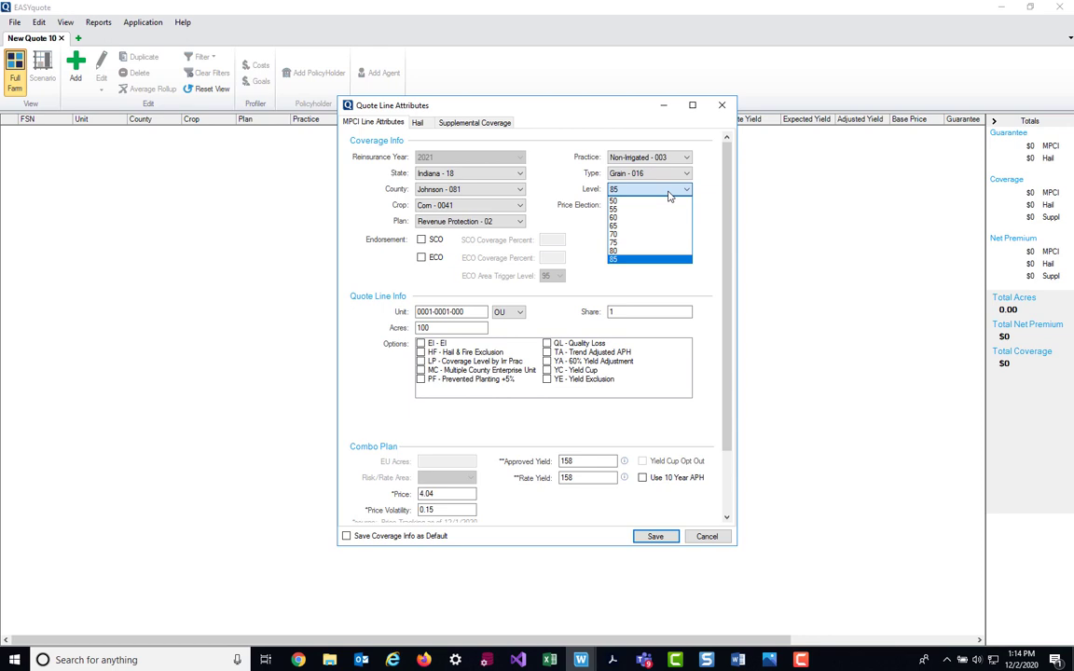
{"action": "left_click", "coordinate": [669, 195]}
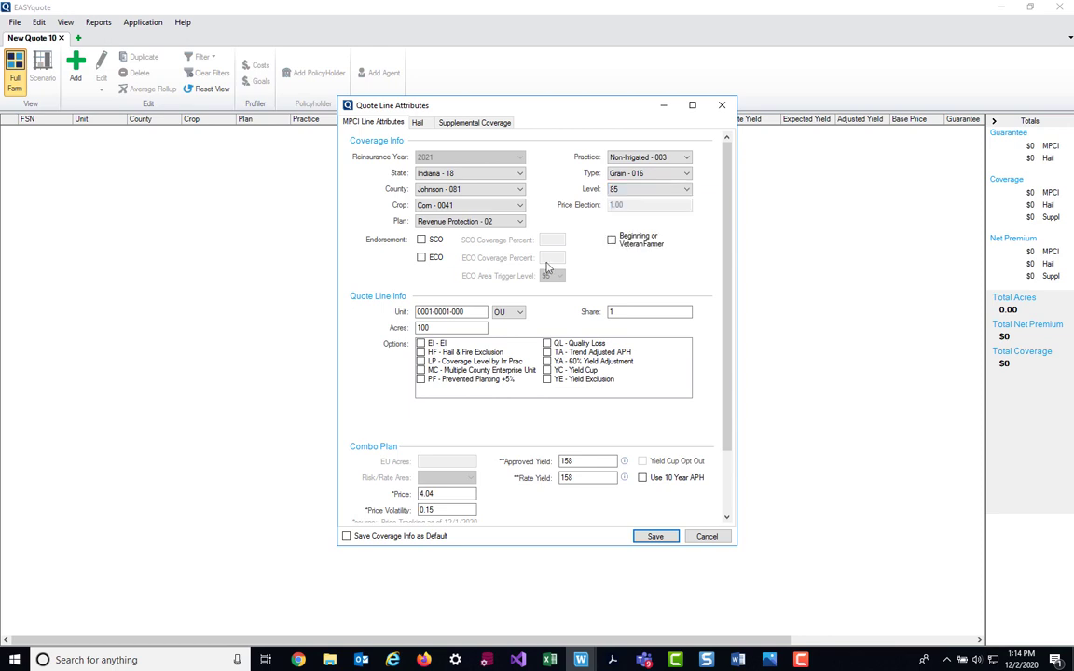
Add the SCO and ECO endorsements with an ECO area trigger level of 95, keeping the unit structure as OU
{"action": "left_click", "coordinate": [421, 241]}
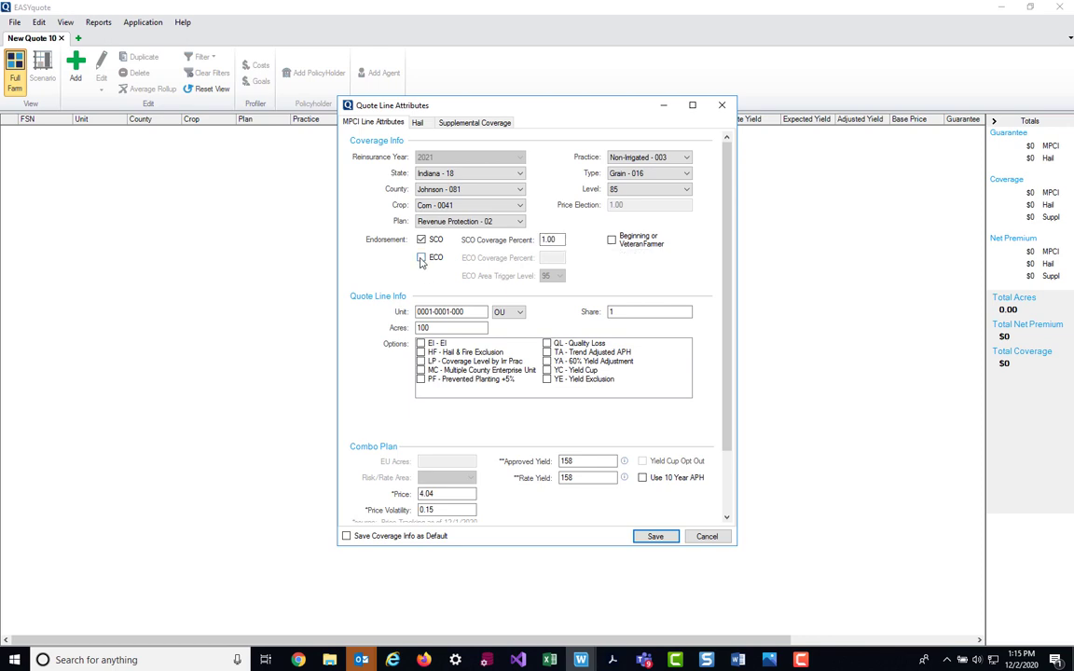
{"action": "left_click", "coordinate": [420, 259]}
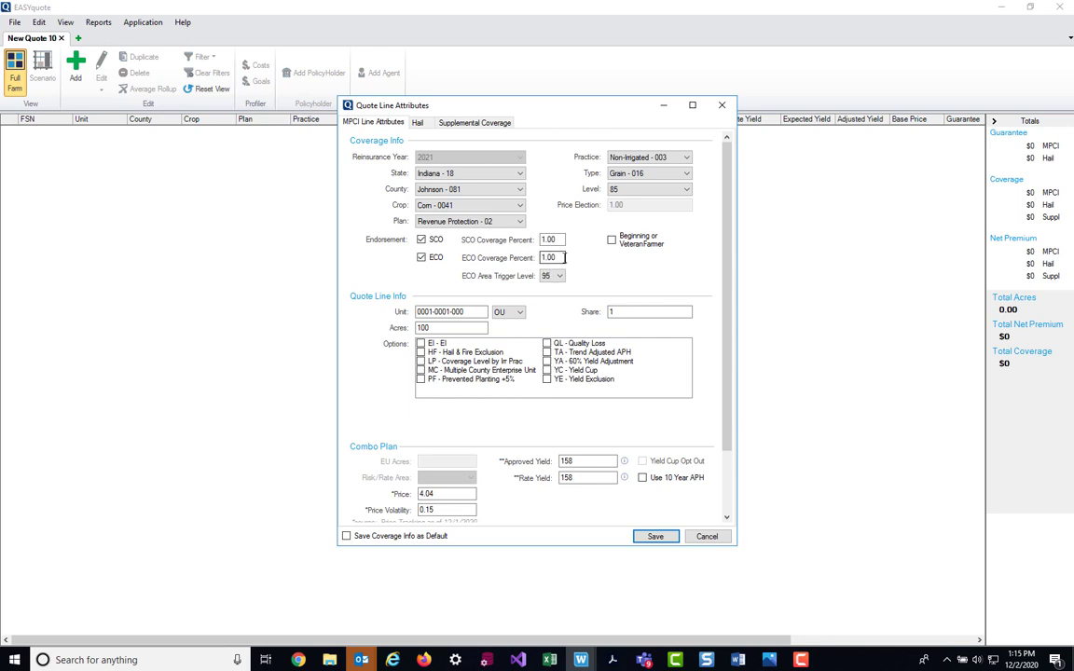
{"action": "mouse_move", "coordinate": [563, 257]}
{"action": "left_click", "coordinate": [549, 278]}
{"action": "left_click", "coordinate": [560, 277]}
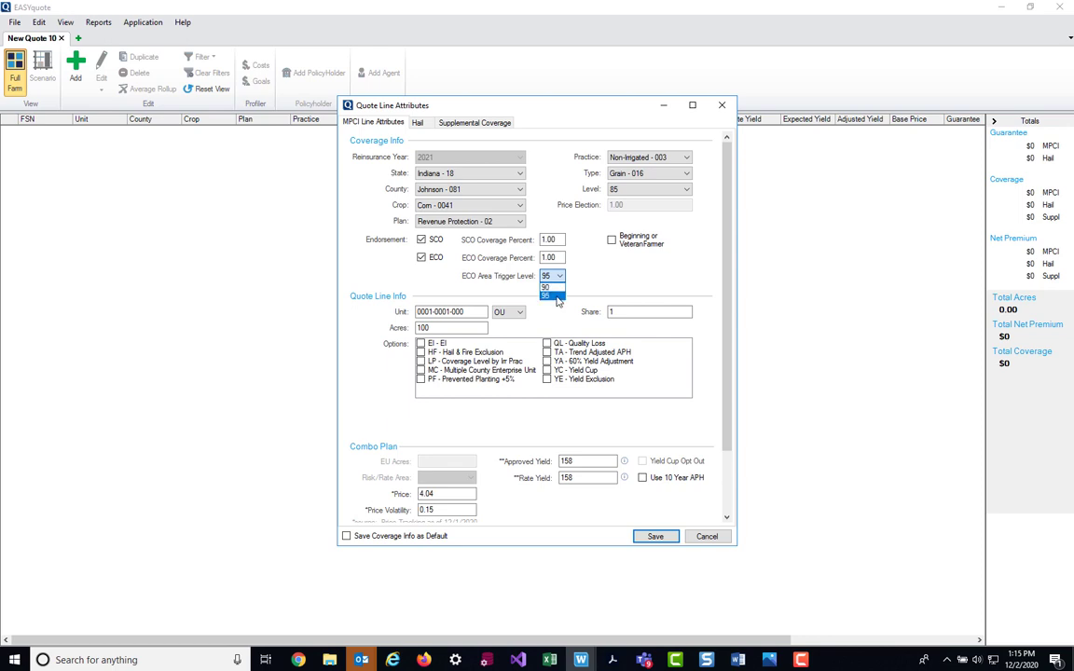
{"action": "left_click", "coordinate": [556, 296]}
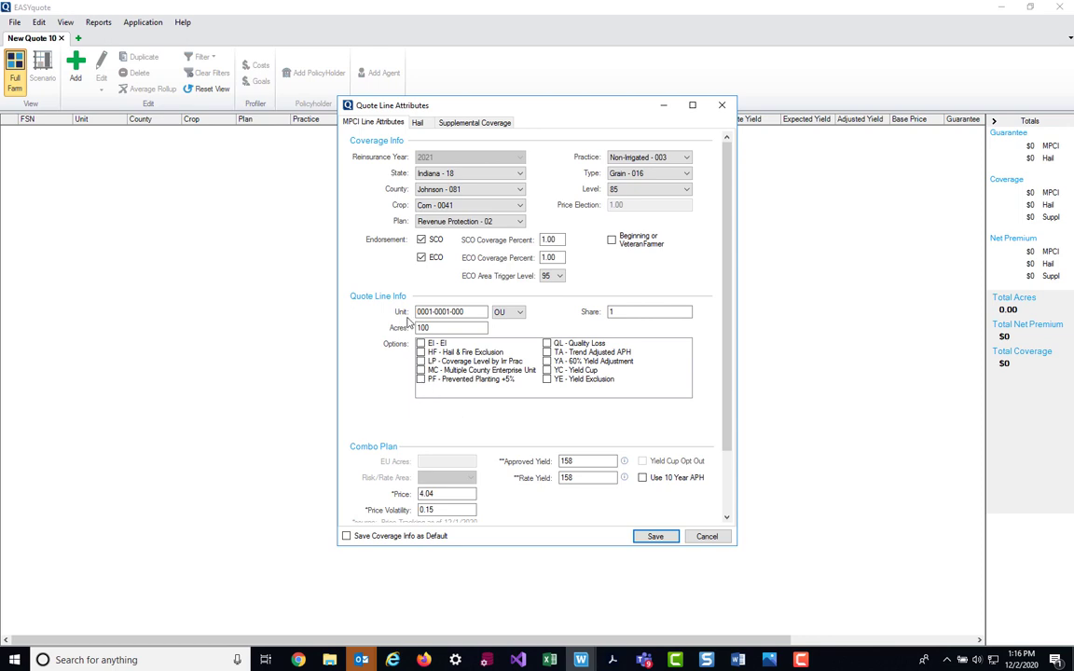
{"action": "left_click", "coordinate": [518, 313]}
{"action": "left_click", "coordinate": [522, 333]}
Enable the 10-year APH option to view its yield entry table, and disable the option again
{"action": "scroll", "coordinate": [723, 364], "scroll_direction": "down", "scroll_amount": 2}
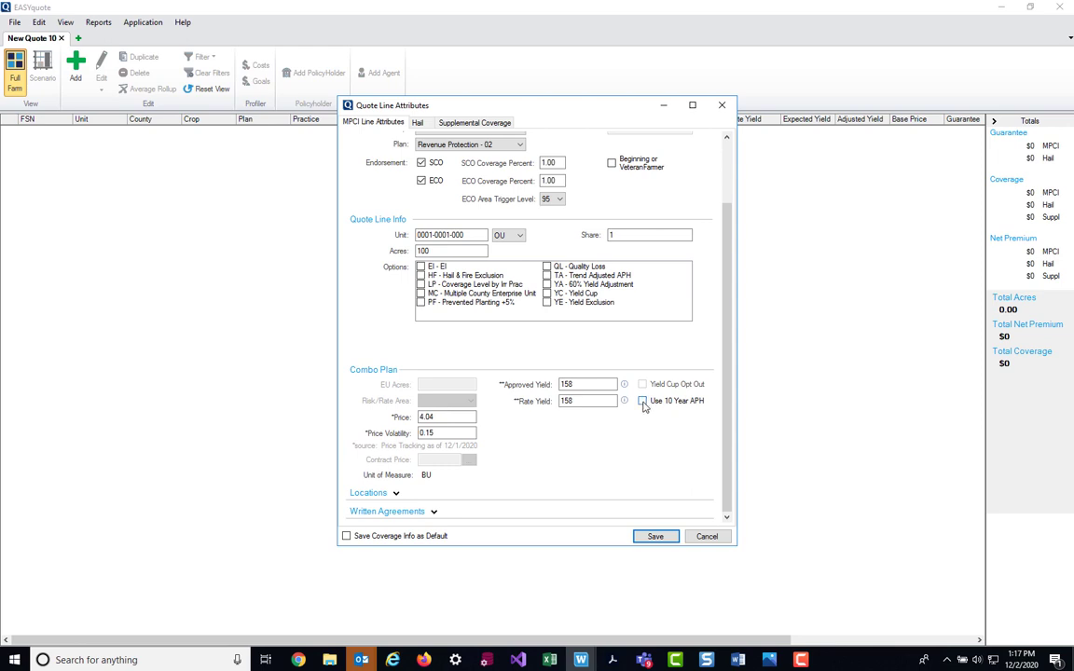
{"action": "left_click", "coordinate": [642, 401]}
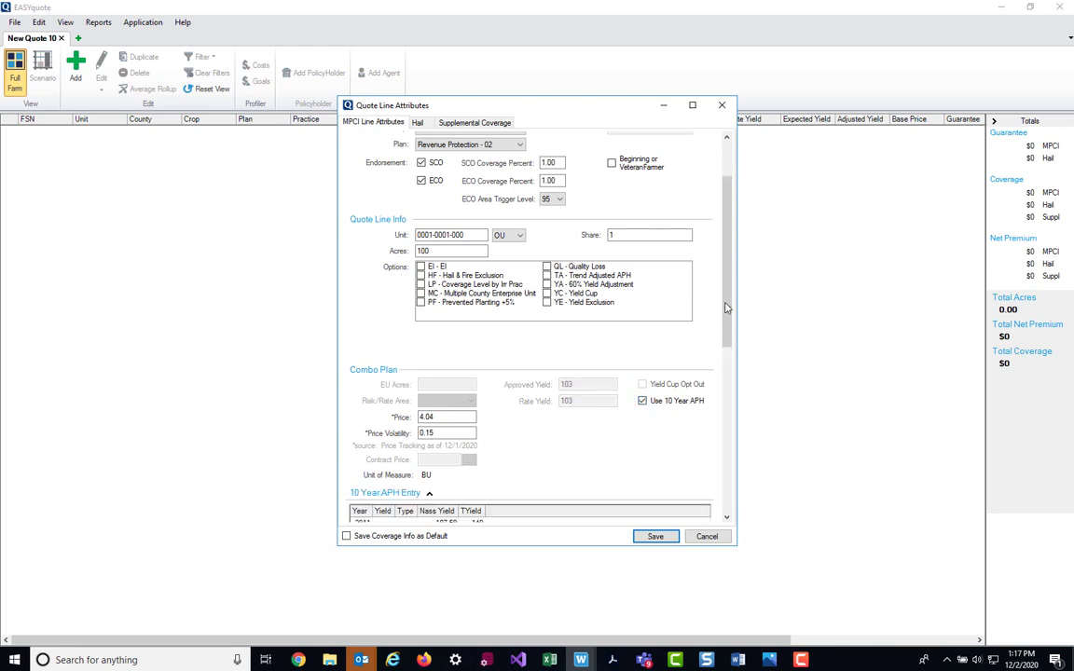
{"action": "left_click_drag", "start_coordinate": [726, 308], "coordinate": [721, 377]}
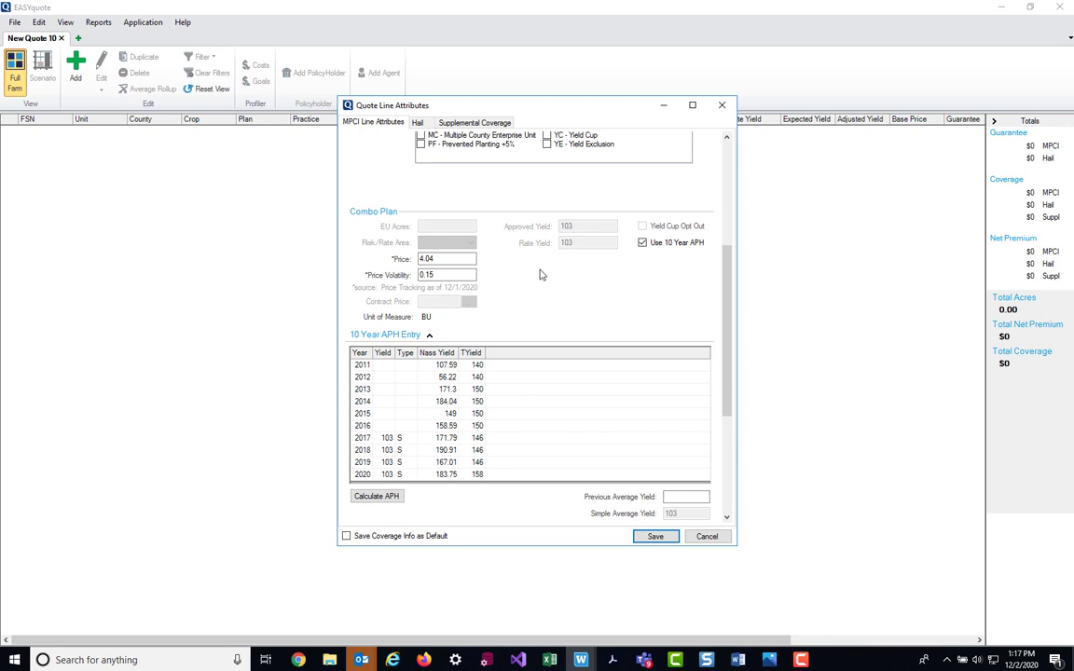
{"action": "left_click", "coordinate": [642, 243]}
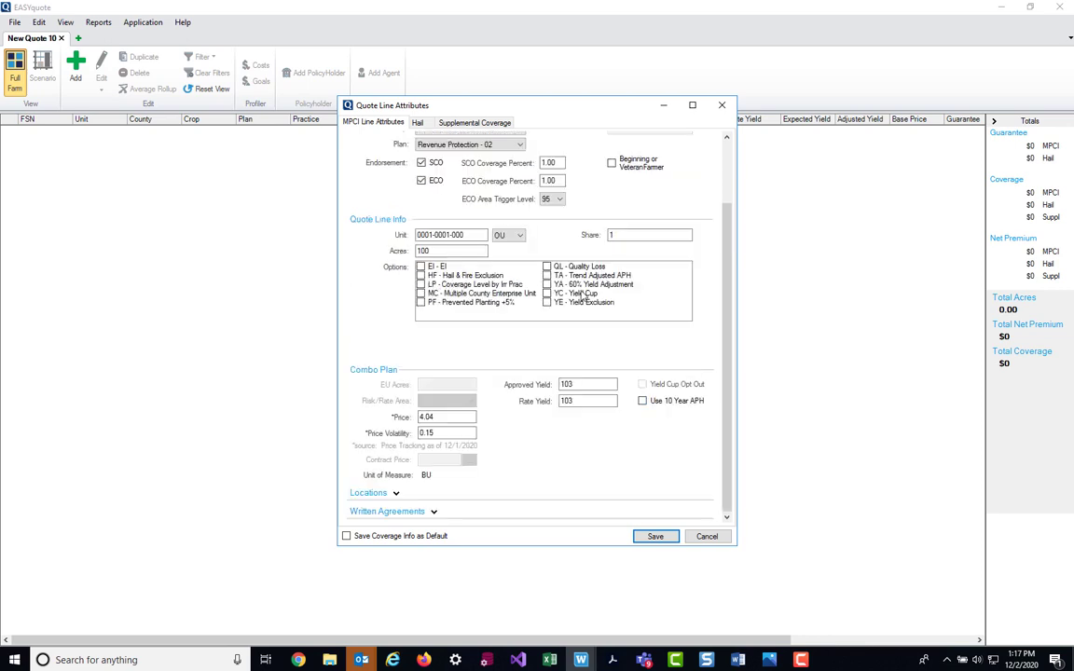
Set the approved yield to 180 and save the quote line
{"action": "double_click", "coordinate": [585, 384]}
{"action": "type", "text": "180"}
{"action": "key", "text": "Tab"}
{"action": "left_click", "coordinate": [656, 537]}
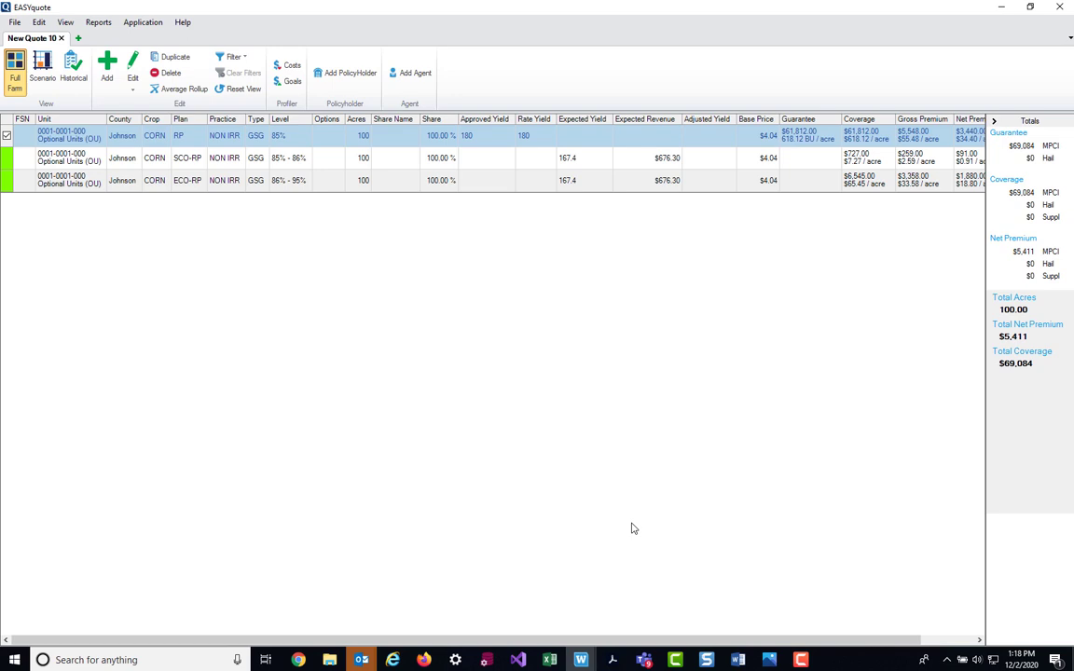
Review the quote grid's columns through to the premium and price values, and examine the SCO-RP and ECO-RP lines
{"action": "left_click", "coordinate": [39, 22]}
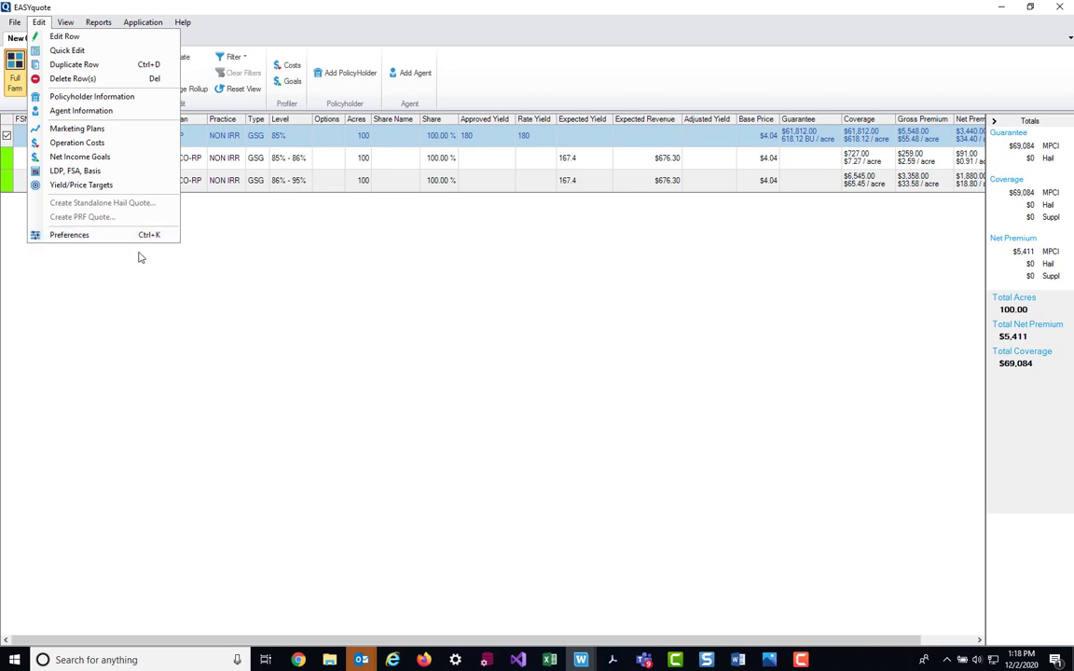
{"action": "left_click", "coordinate": [167, 288]}
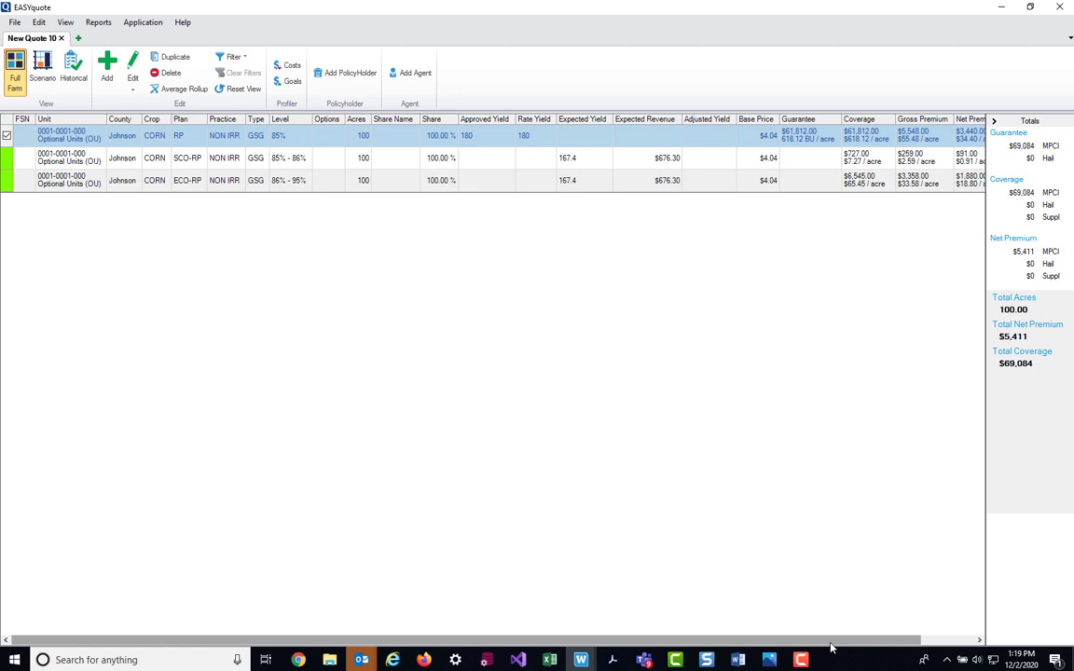
{"action": "left_click_drag", "start_coordinate": [832, 635], "coordinate": [902, 644]}
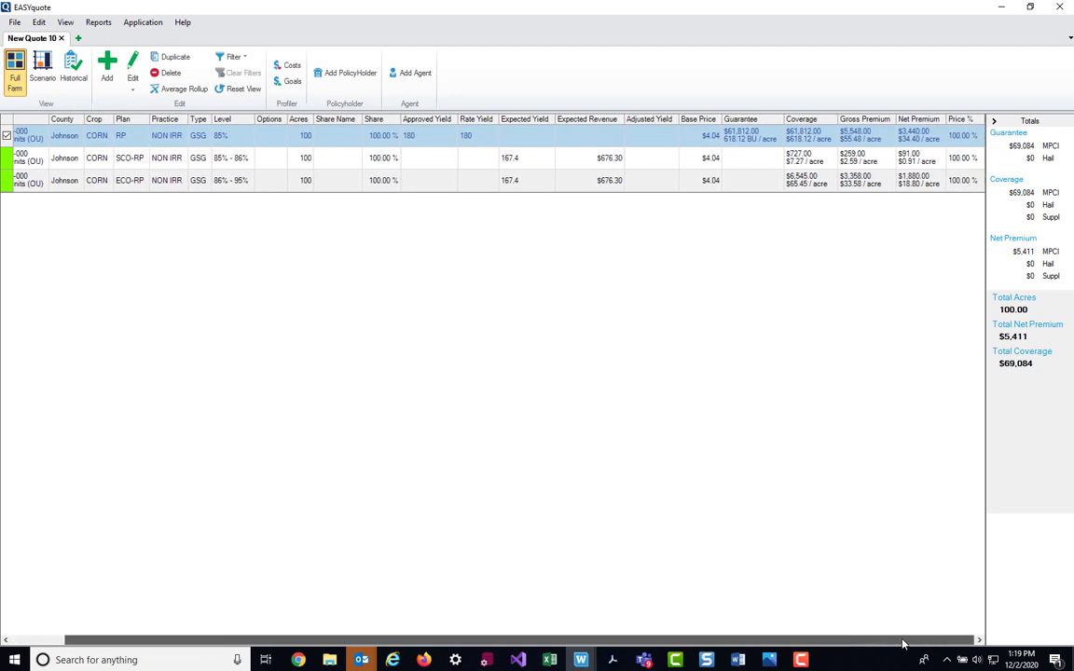
{"action": "left_click_drag", "start_coordinate": [902, 644], "coordinate": [773, 642]}
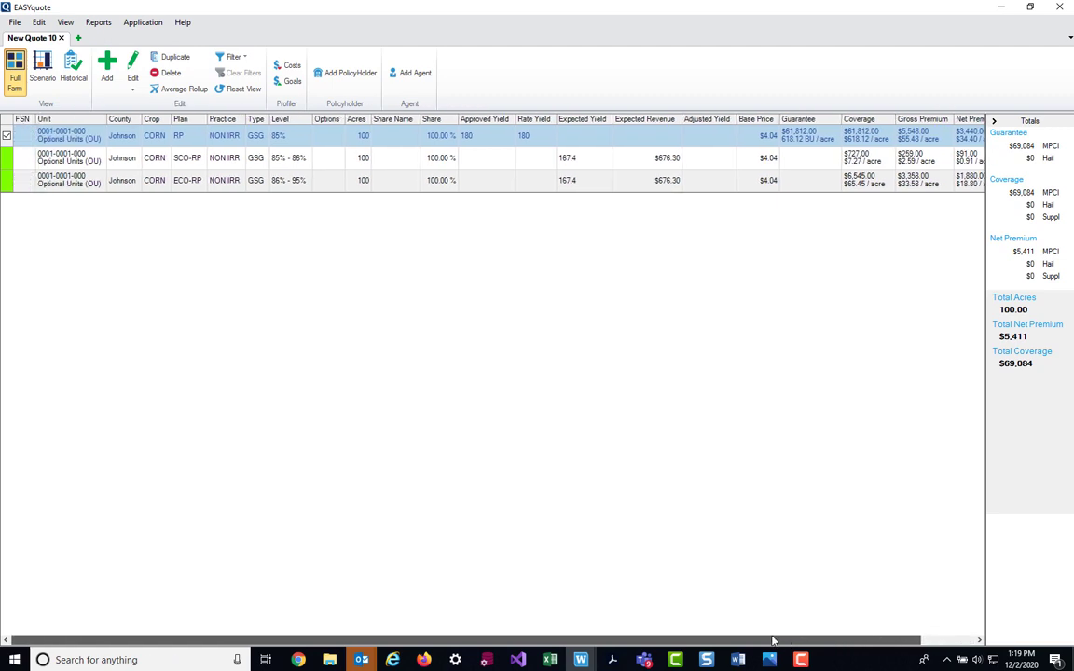
{"action": "left_click", "coordinate": [186, 165]}
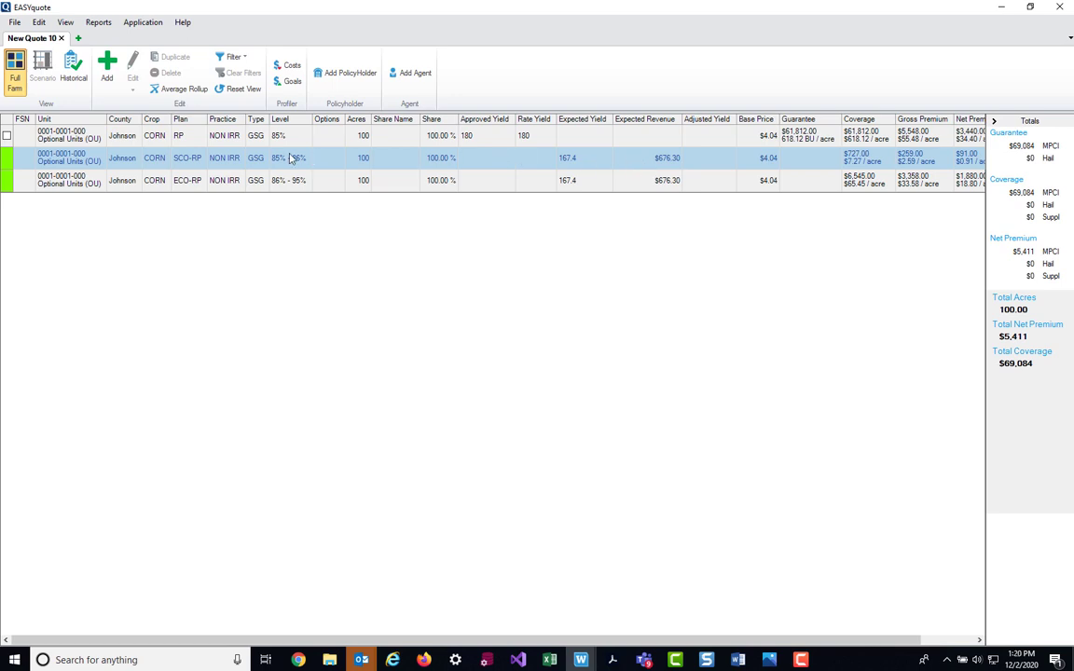
{"action": "left_click", "coordinate": [190, 189]}
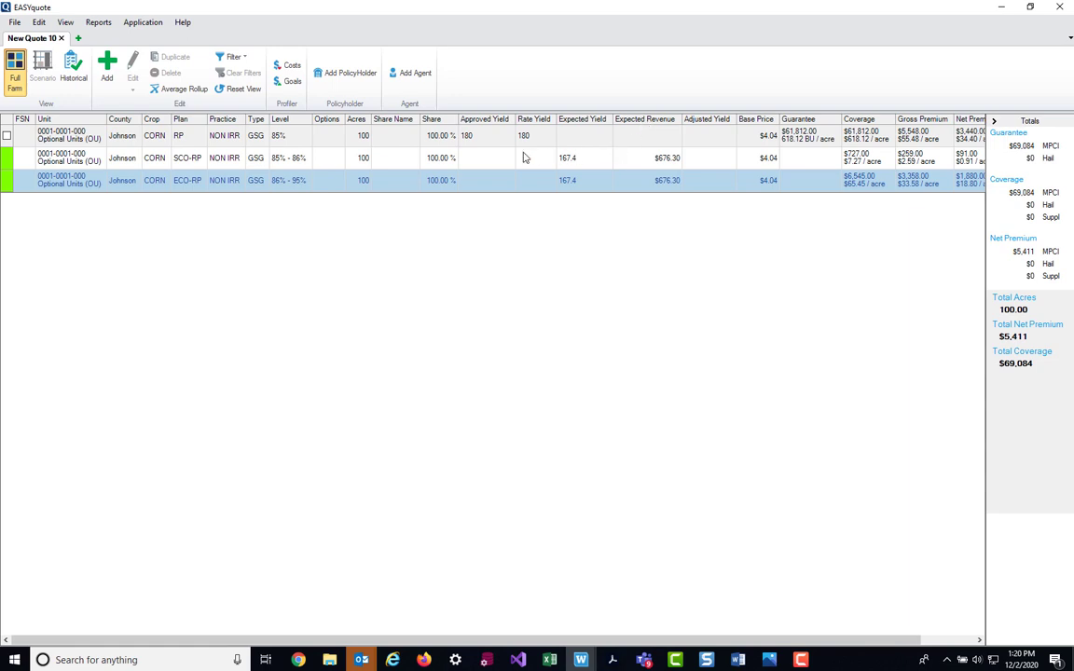
Open the column options for the MPCI full farm grid and add Adjusted Yield to the selected columns
{"action": "left_click", "coordinate": [487, 159]}
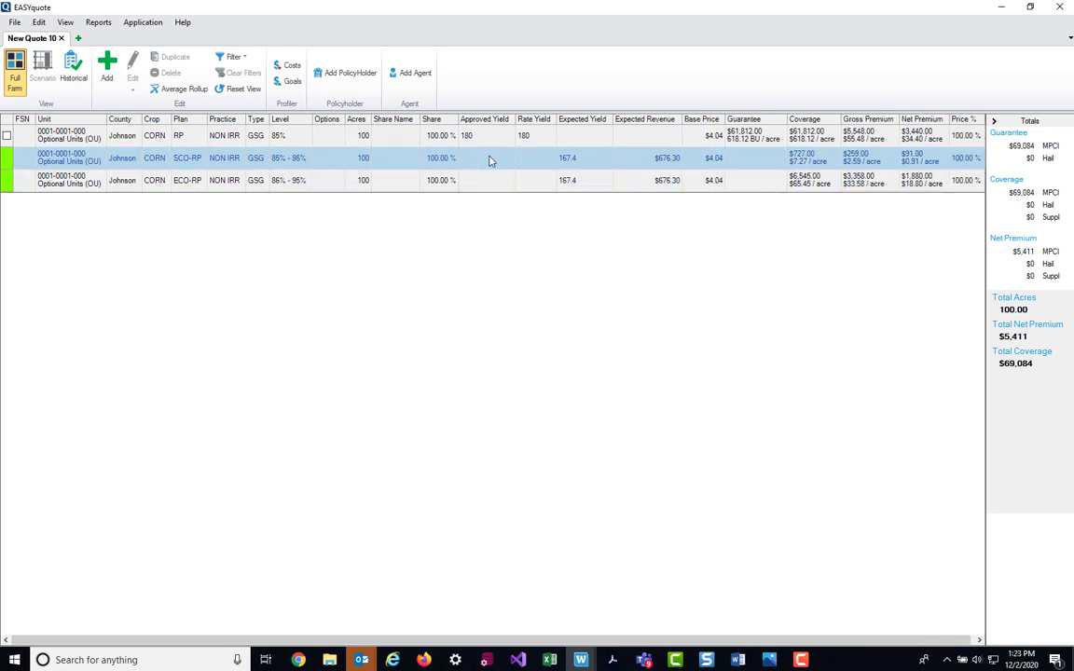
{"action": "right_click", "coordinate": [490, 162]}
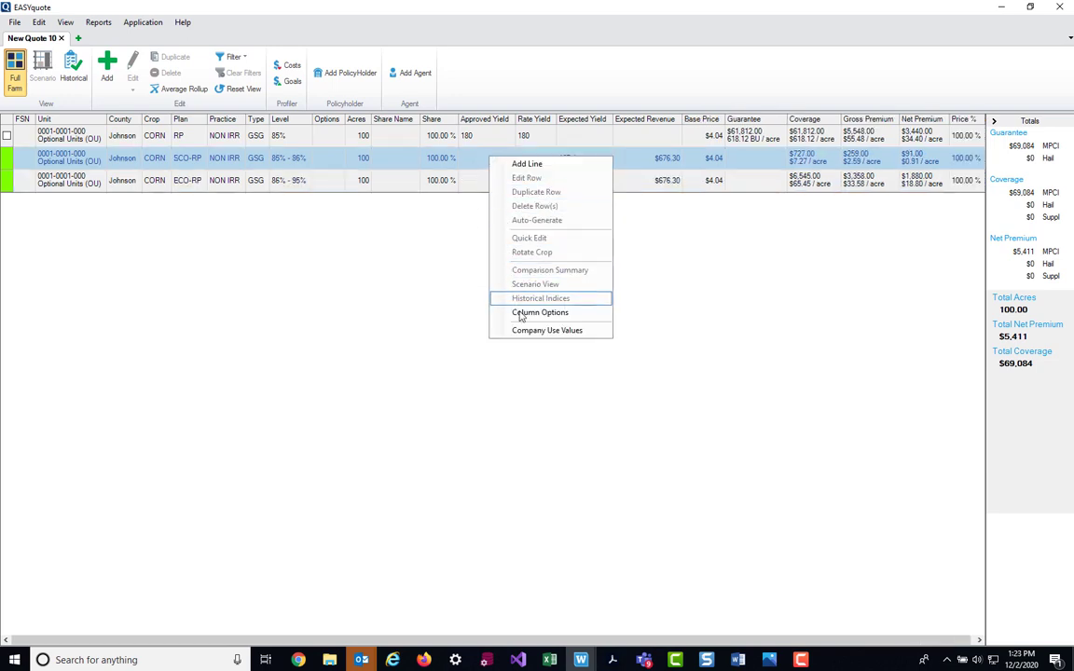
{"action": "left_click", "coordinate": [572, 315]}
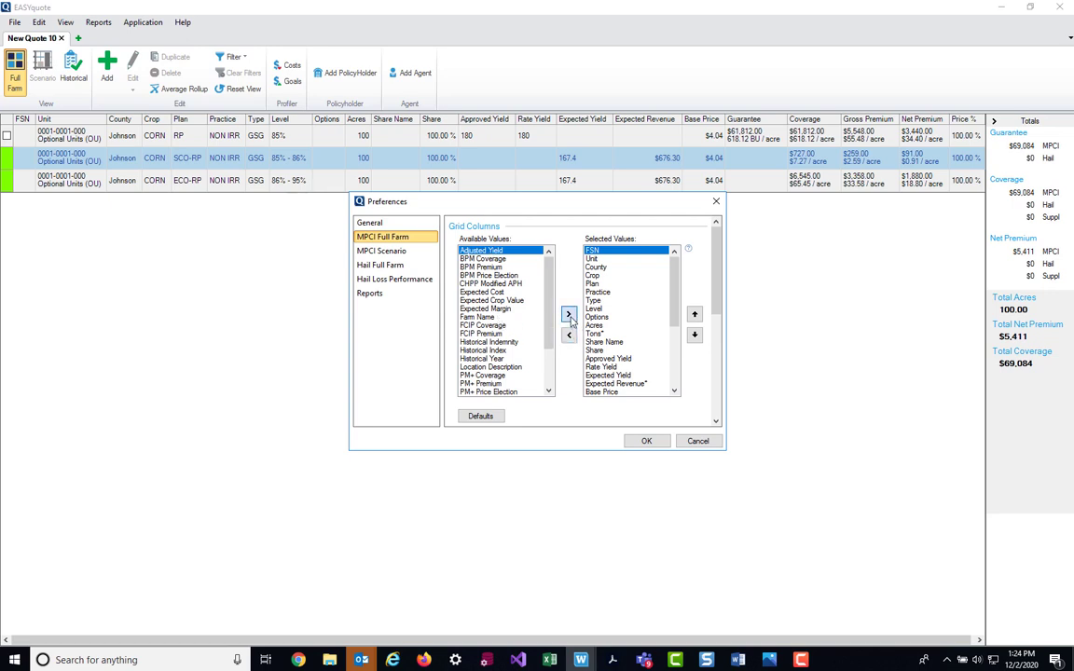
{"action": "left_click", "coordinate": [569, 315]}
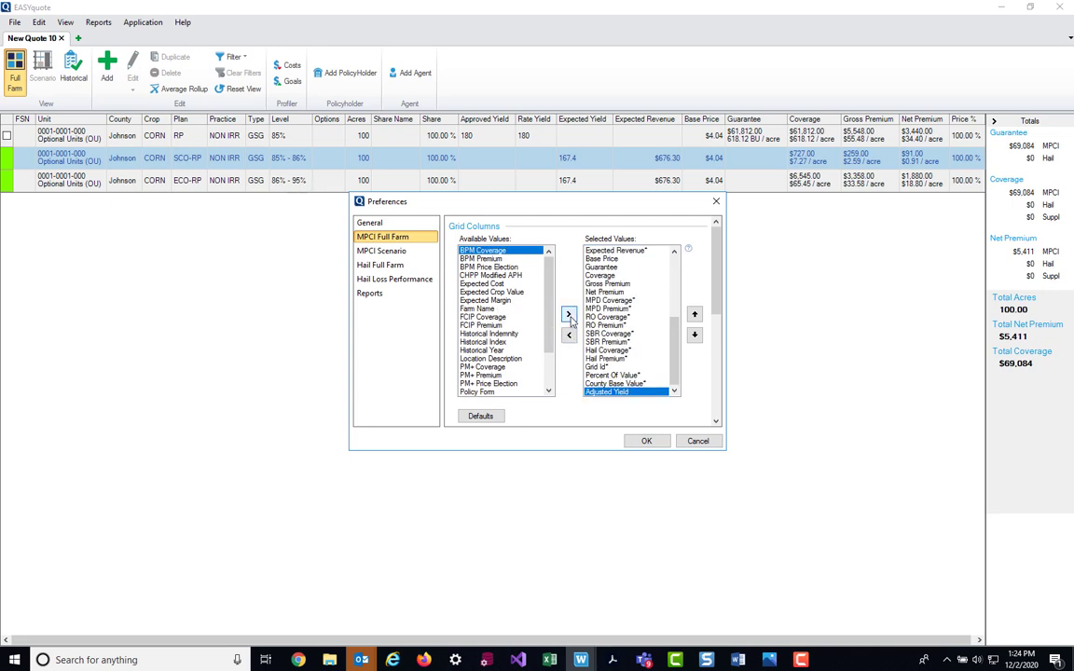
Move the Adjusted Yield column up to directly after Expected Revenue and apply the grid preferences
{"action": "left_click", "coordinate": [694, 315]}
{"action": "left_click", "coordinate": [694, 315]}
{"action": "left_click", "coordinate": [695, 315]}
{"action": "left_click", "coordinate": [695, 315]}
{"action": "left_click", "coordinate": [695, 315]}
{"action": "left_click", "coordinate": [695, 315]}
{"action": "left_click", "coordinate": [694, 315]}
{"action": "left_click", "coordinate": [694, 315]}
{"action": "left_click", "coordinate": [694, 315]}
{"action": "left_click", "coordinate": [694, 315]}
{"action": "left_click", "coordinate": [694, 315]}
{"action": "left_click", "coordinate": [694, 315]}
{"action": "left_click", "coordinate": [695, 315]}
{"action": "left_click", "coordinate": [695, 315]}
{"action": "left_click", "coordinate": [694, 315]}
{"action": "left_click", "coordinate": [694, 315]}
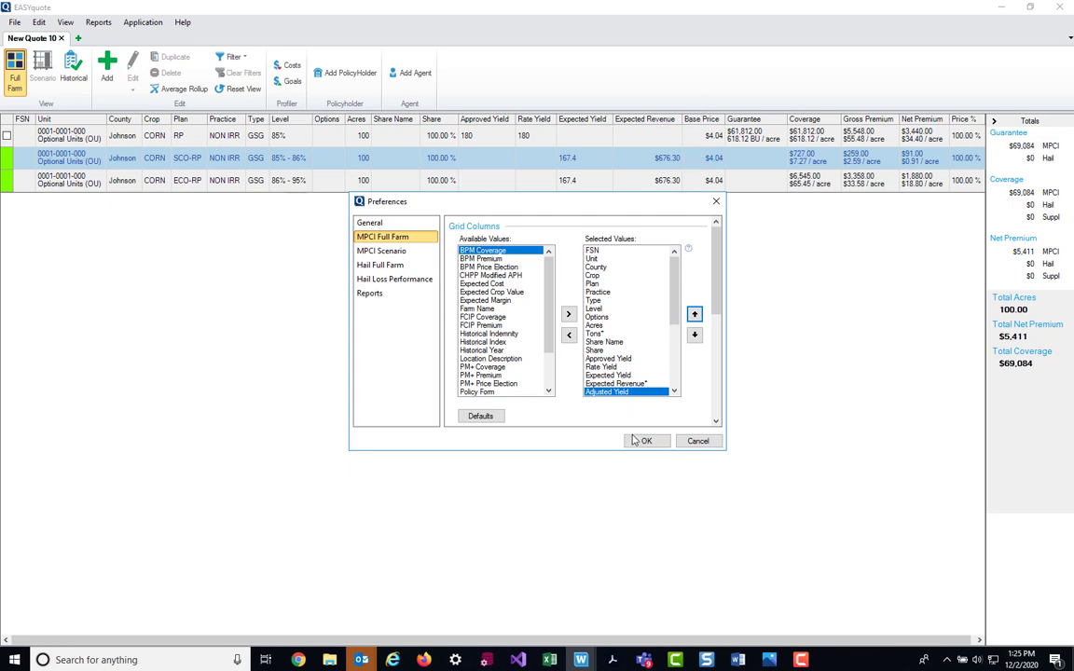
{"action": "left_click", "coordinate": [643, 443]}
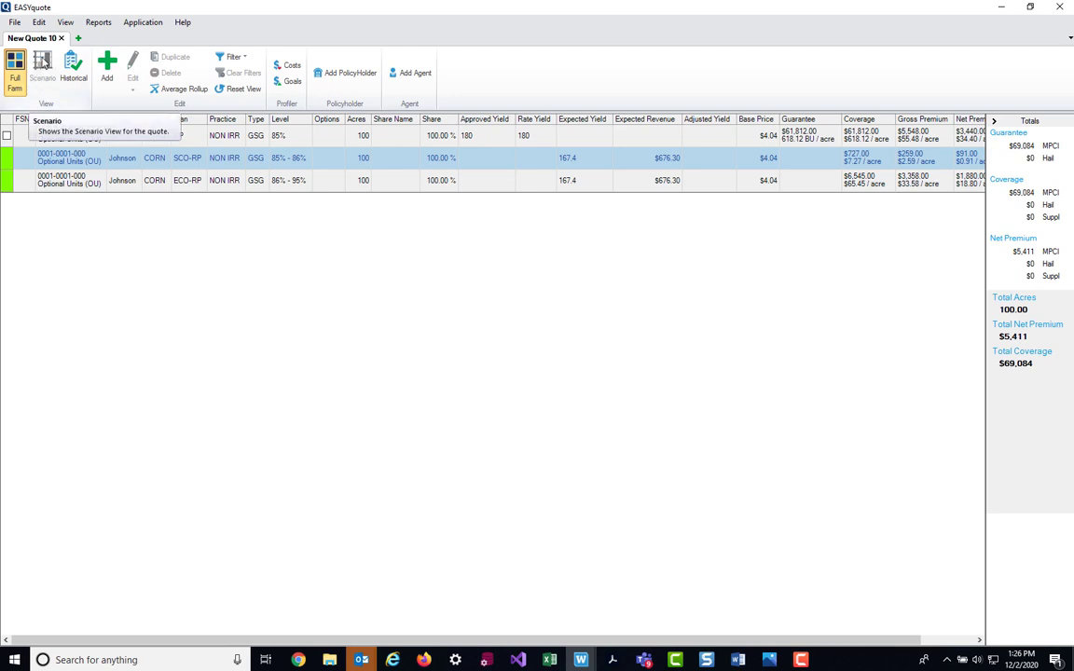
Open the scenario view for the RP quote line and add a comparison scenario with the SCO endorsement removed
{"action": "left_click", "coordinate": [371, 139]}
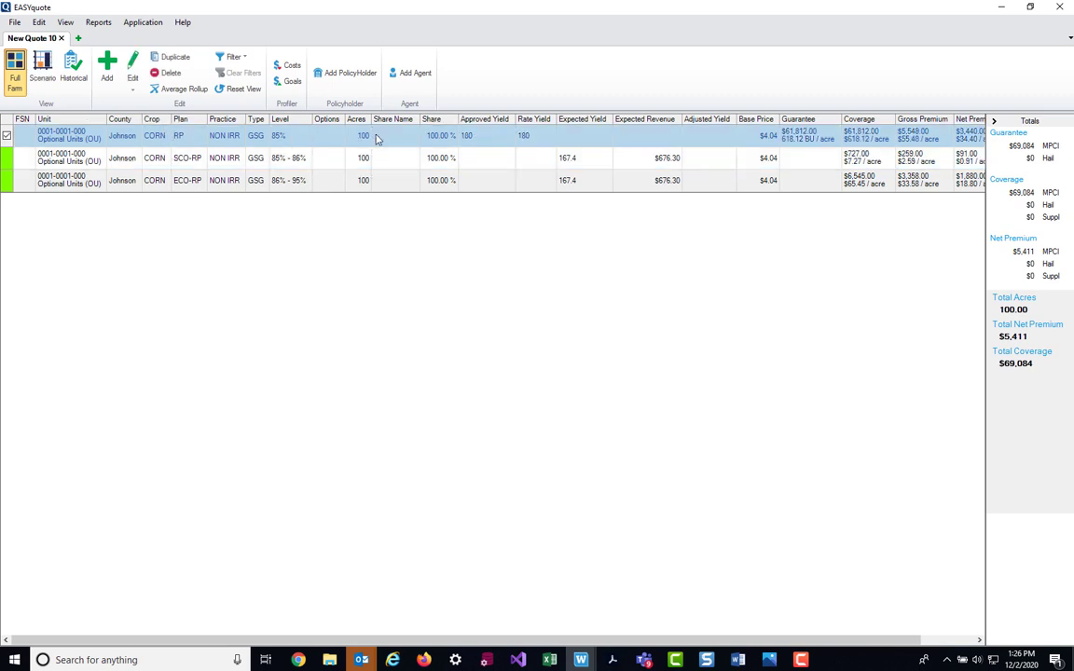
{"action": "left_click", "coordinate": [41, 82]}
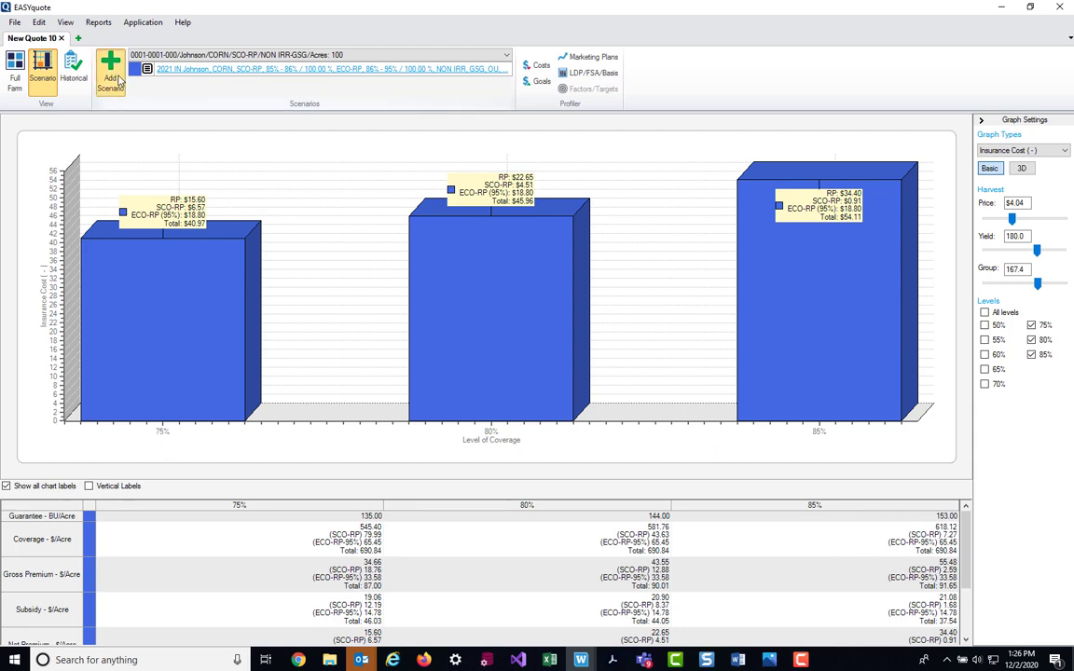
{"action": "left_click", "coordinate": [111, 73]}
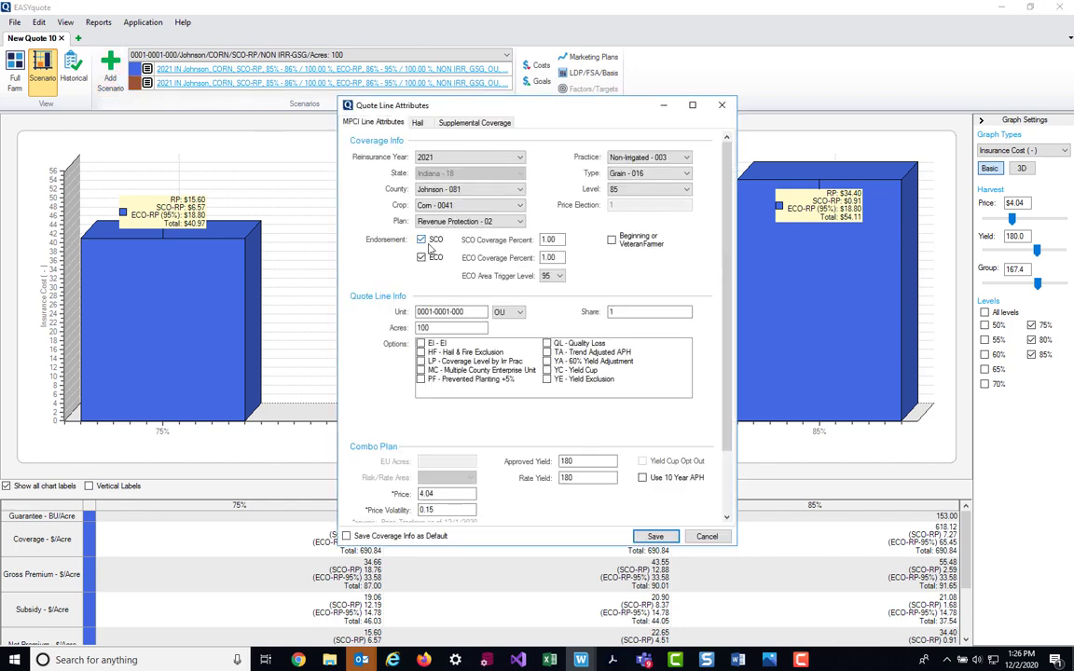
{"action": "left_click", "coordinate": [422, 239]}
{"action": "left_click", "coordinate": [655, 536]}
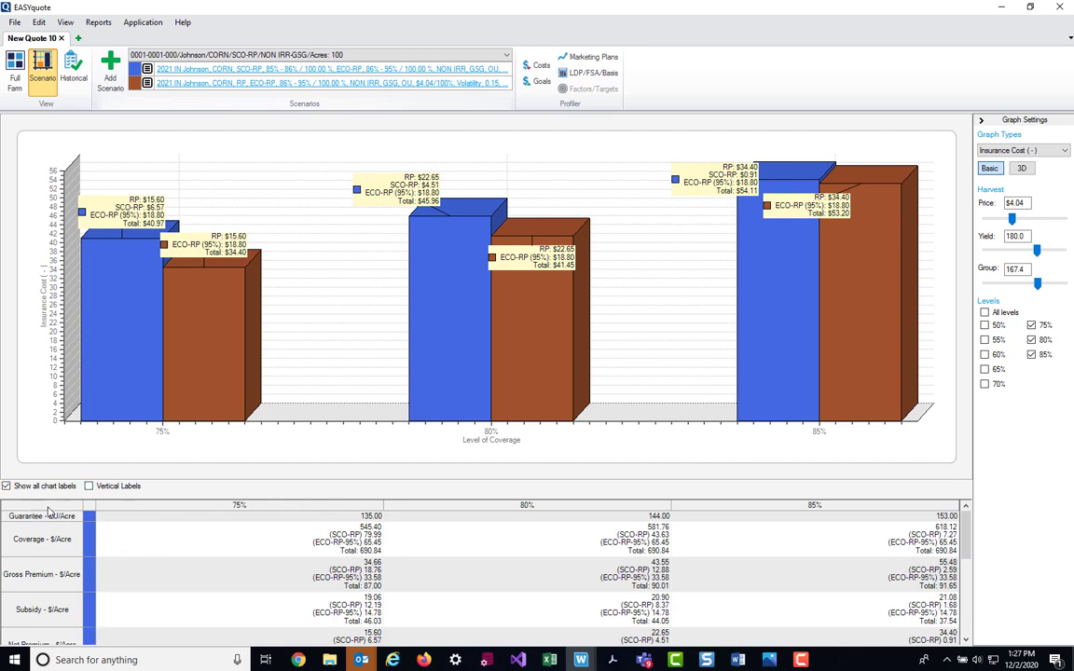
Review the scenario comparison table, and show the 70% coverage level in the graph before hiding it again
{"action": "scroll", "coordinate": [45, 511], "scroll_direction": "down", "scroll_amount": 3}
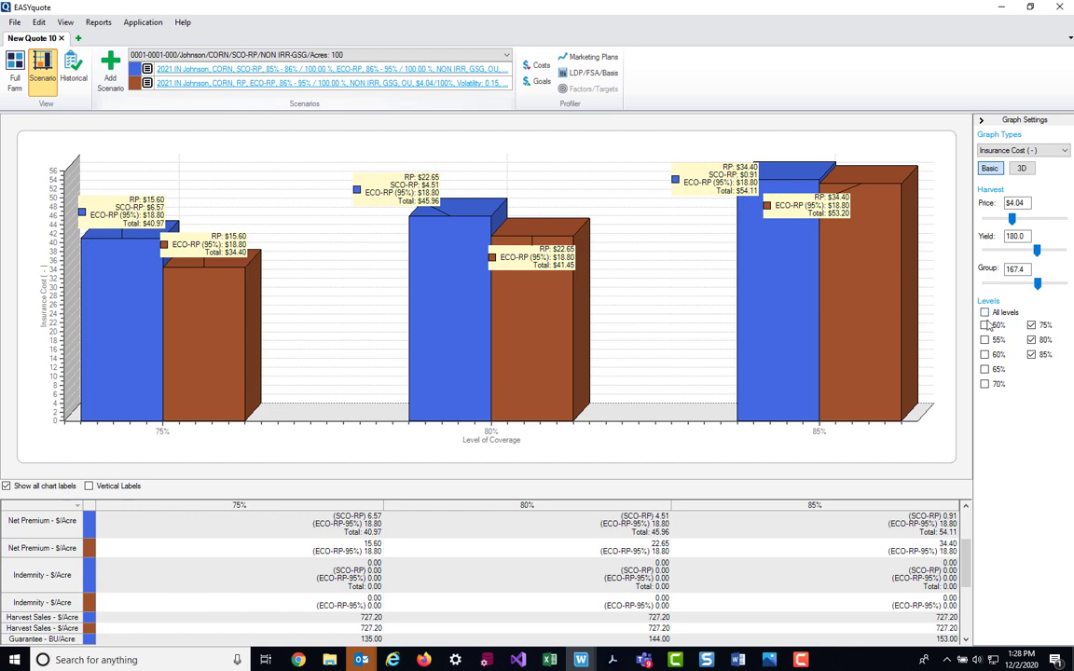
{"action": "left_click", "coordinate": [984, 385]}
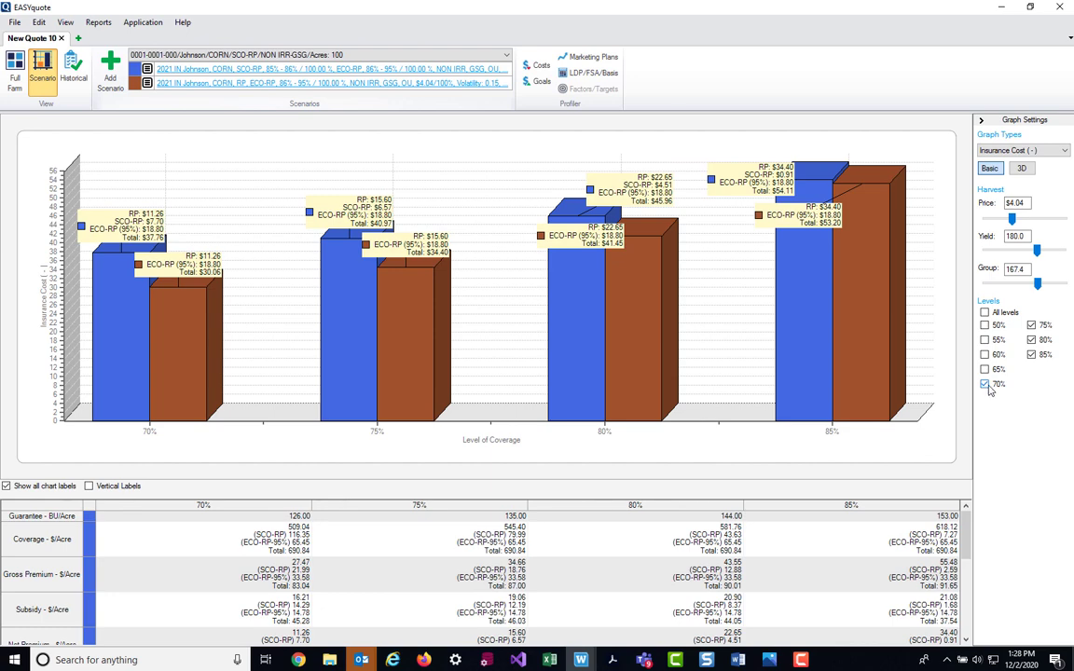
{"action": "left_click", "coordinate": [986, 387]}
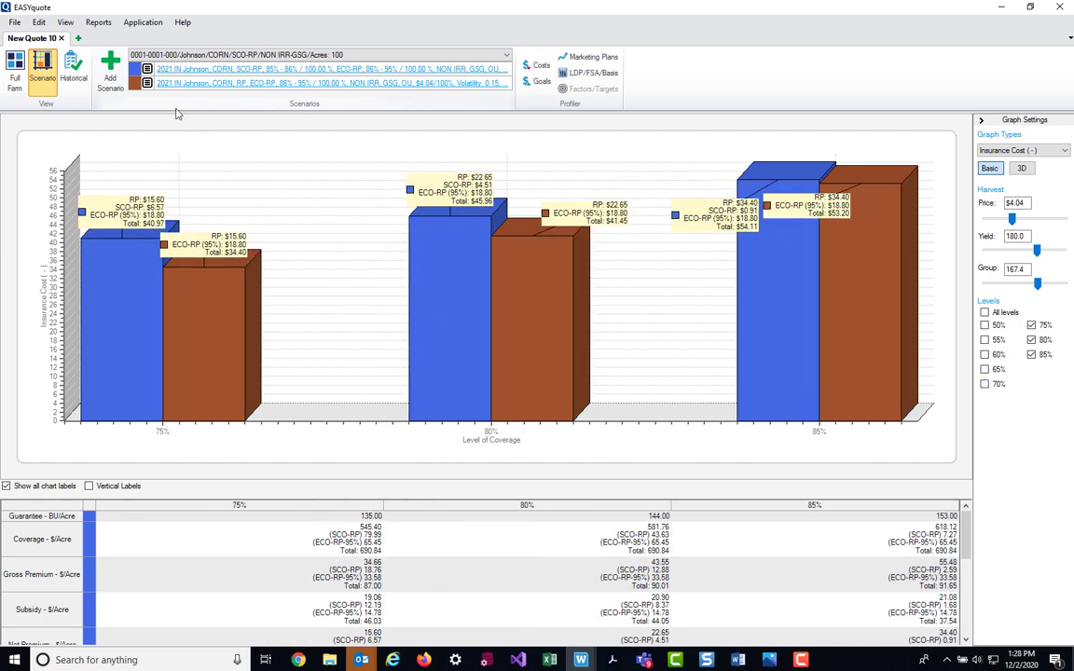
Choose the Screen Quote report for the scenario comparison
{"action": "left_click", "coordinate": [98, 23]}
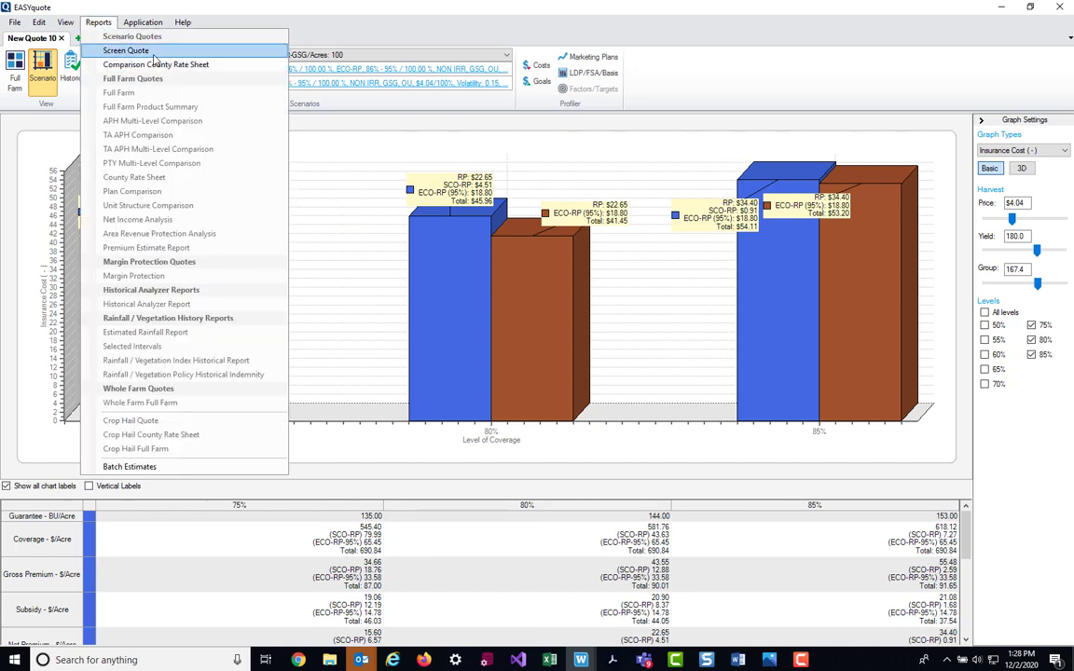
{"action": "left_click", "coordinate": [154, 52]}
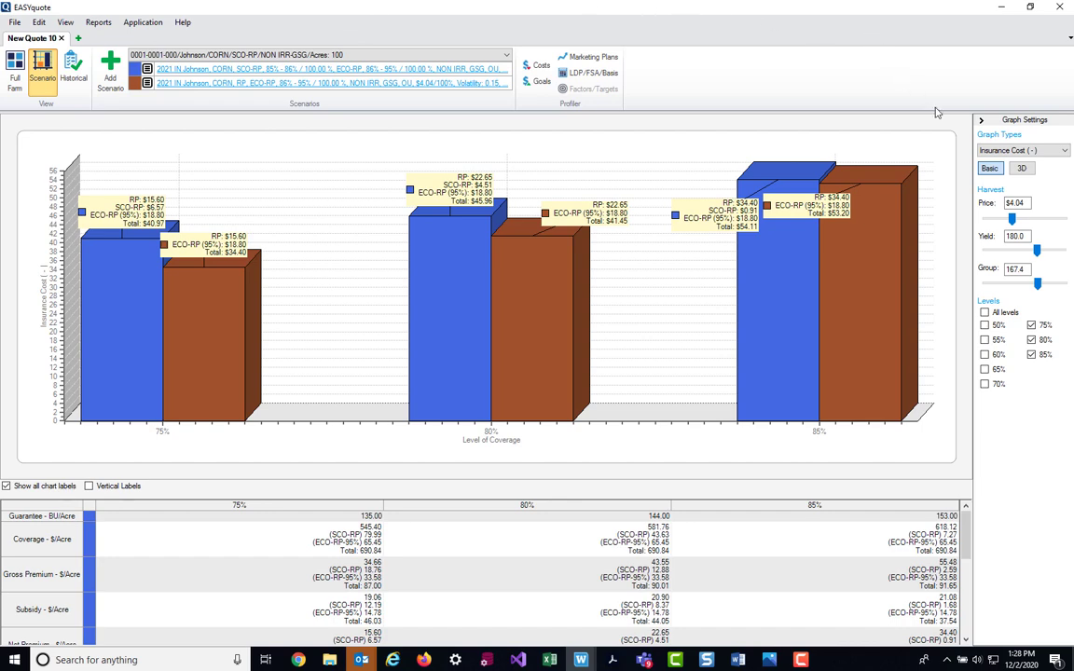
Switch the scenario graph to Insurance Indemnity and set the harvest price to $5.50
{"action": "left_click", "coordinate": [1006, 153]}
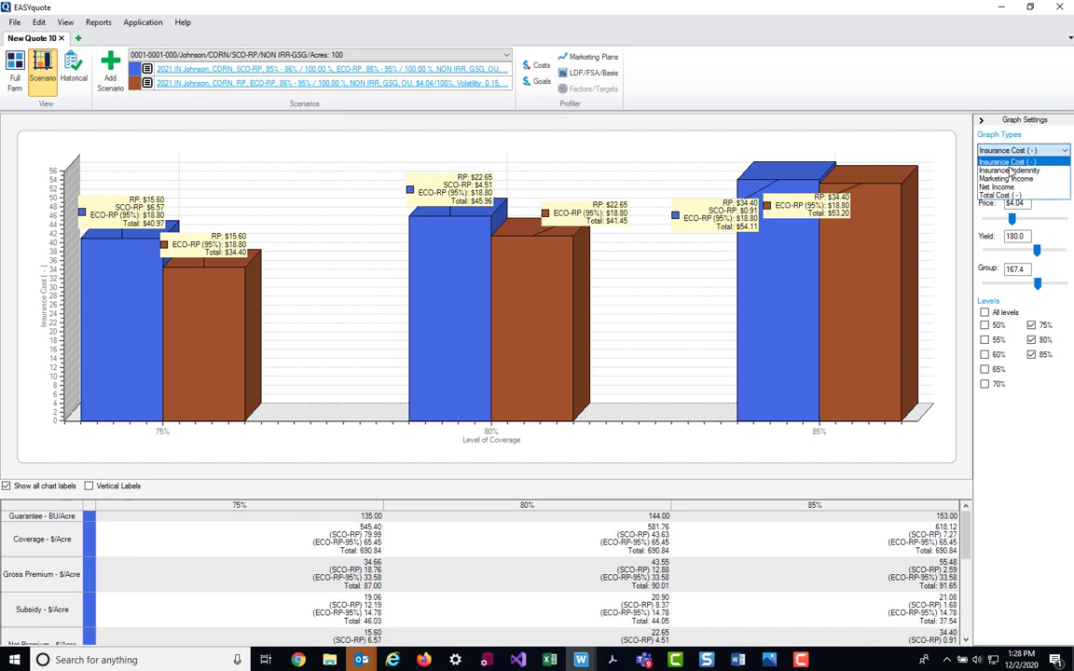
{"action": "left_click", "coordinate": [1012, 171]}
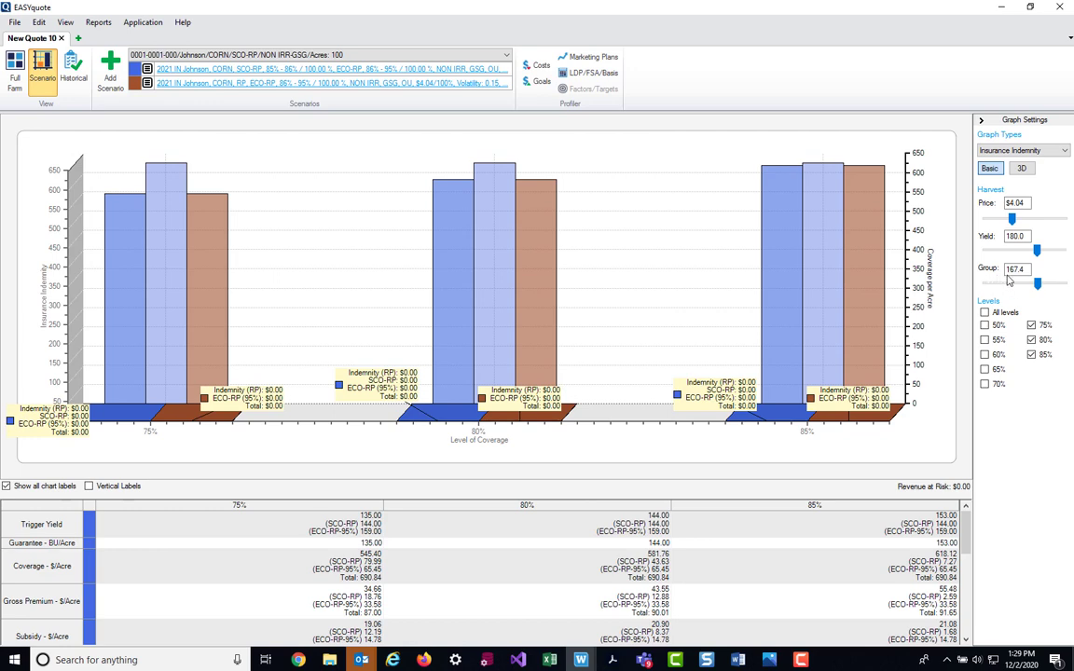
{"action": "double_click", "coordinate": [1029, 202]}
{"action": "type", "text": "5.5"}
{"action": "key", "text": "Tab"}
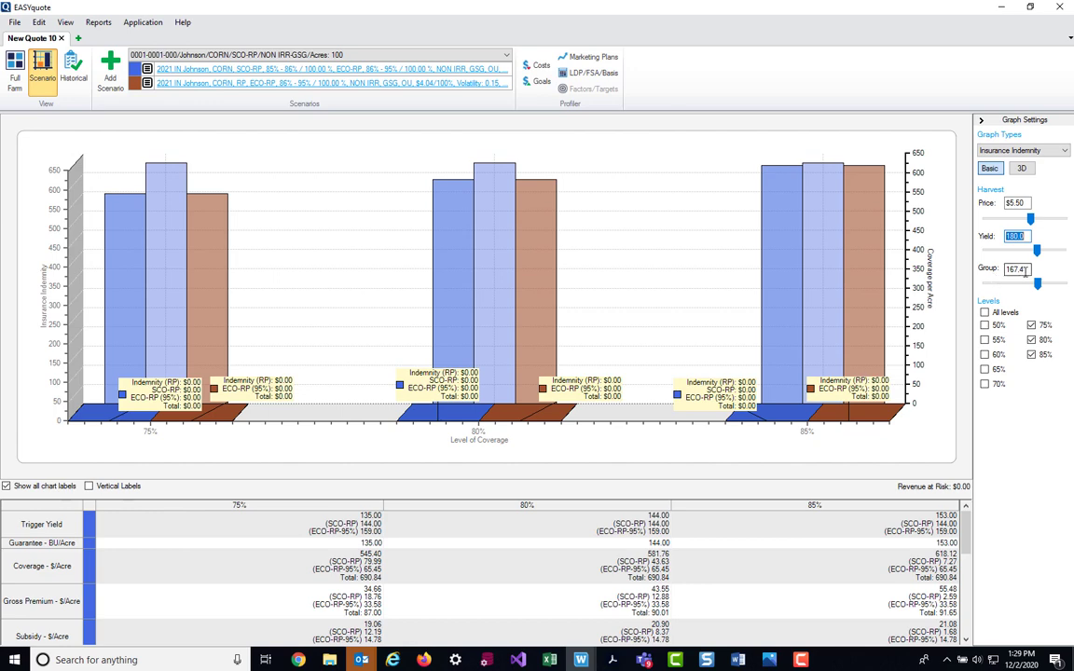
Set the harvest group yield to 130 for the indemnity comparison
{"action": "left_click", "coordinate": [1025, 270]}
{"action": "type", "text": "130"}
{"action": "key", "text": "Return"}
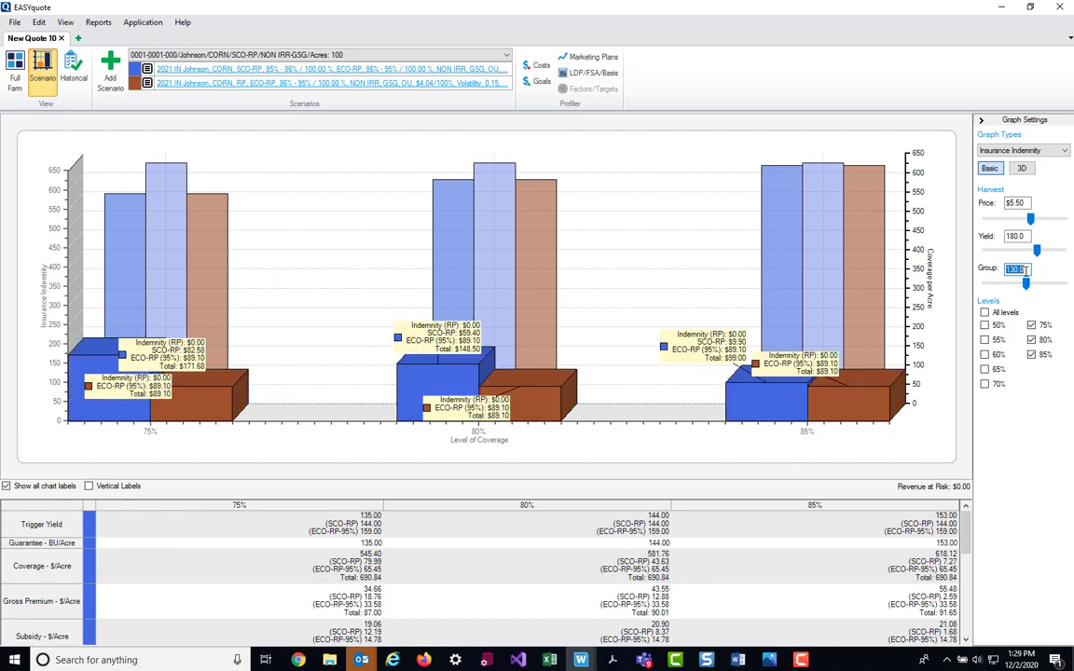